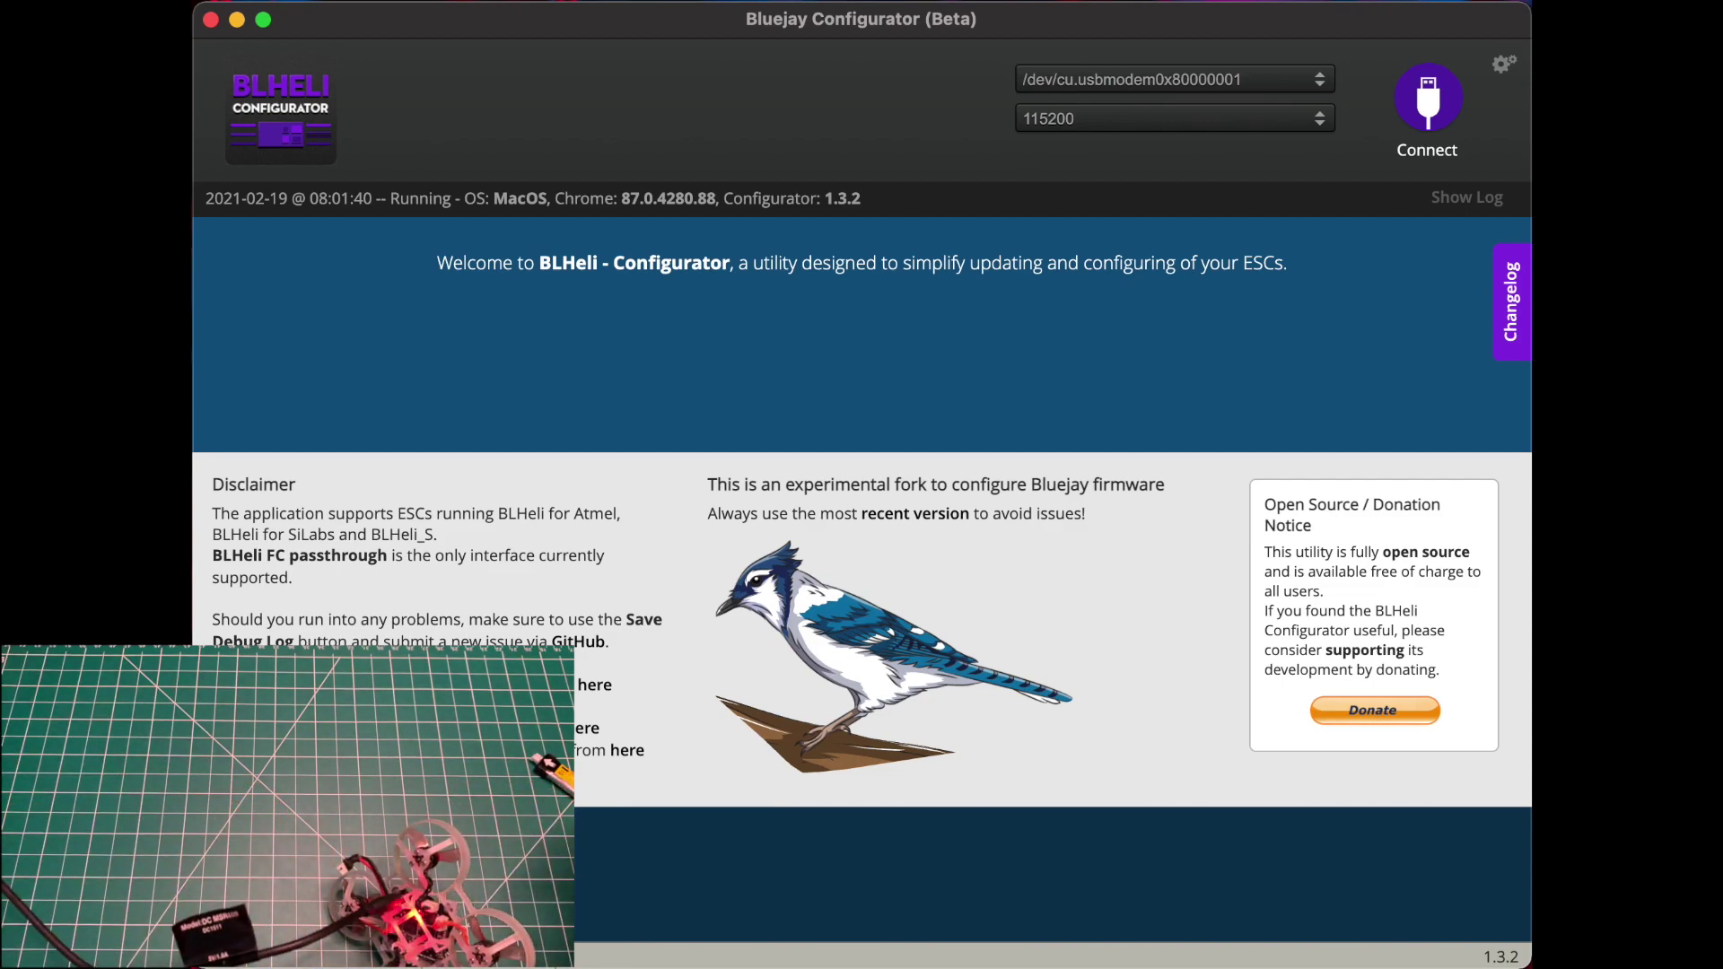
# Connect to the flight controller on port /dev/tty.usbmodem0x80000001
pyautogui.click(1169, 82)
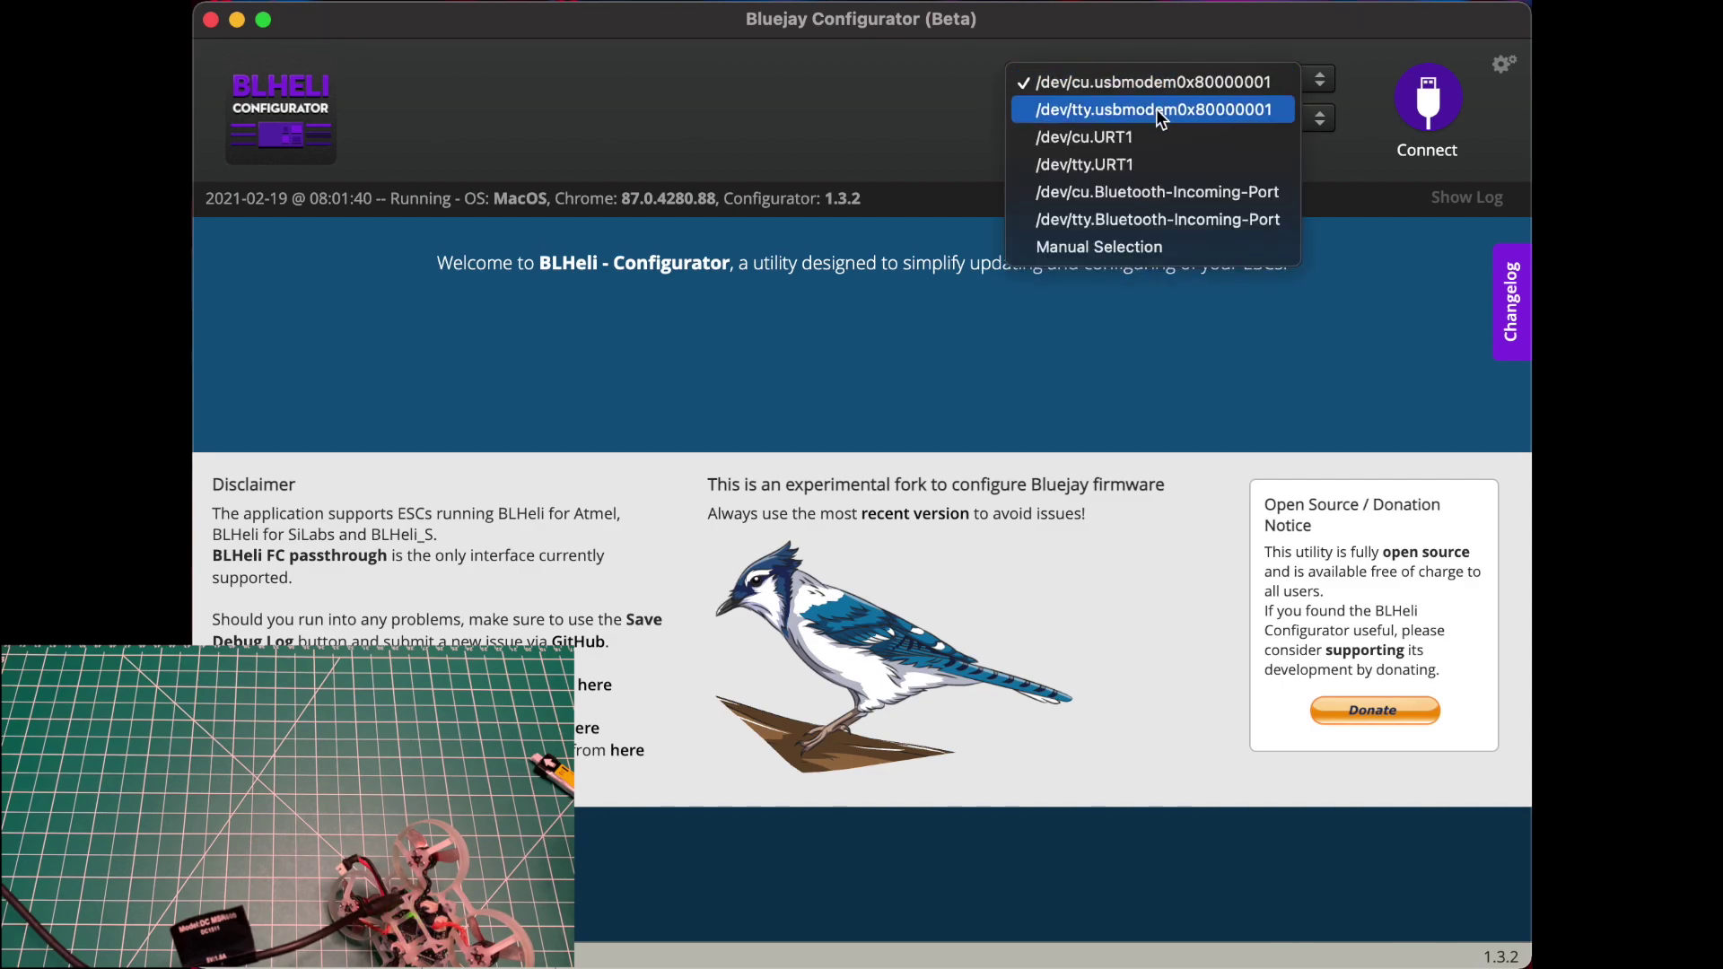
pyautogui.click(1159, 111)
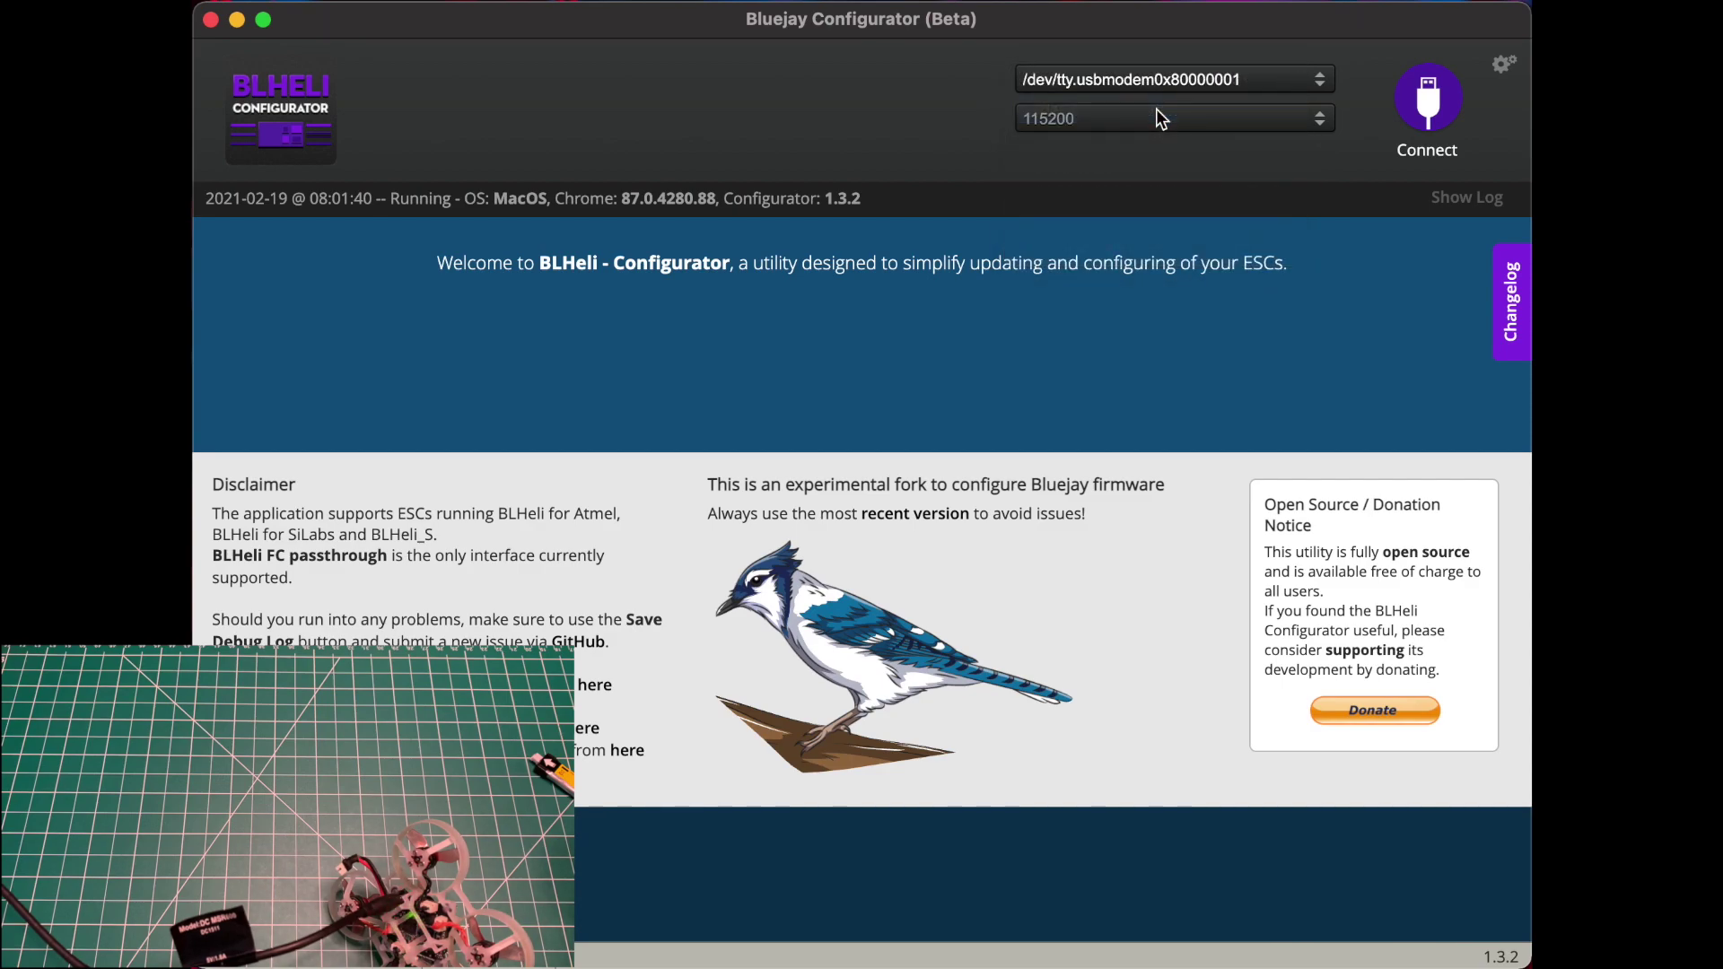
pyautogui.click(1428, 97)
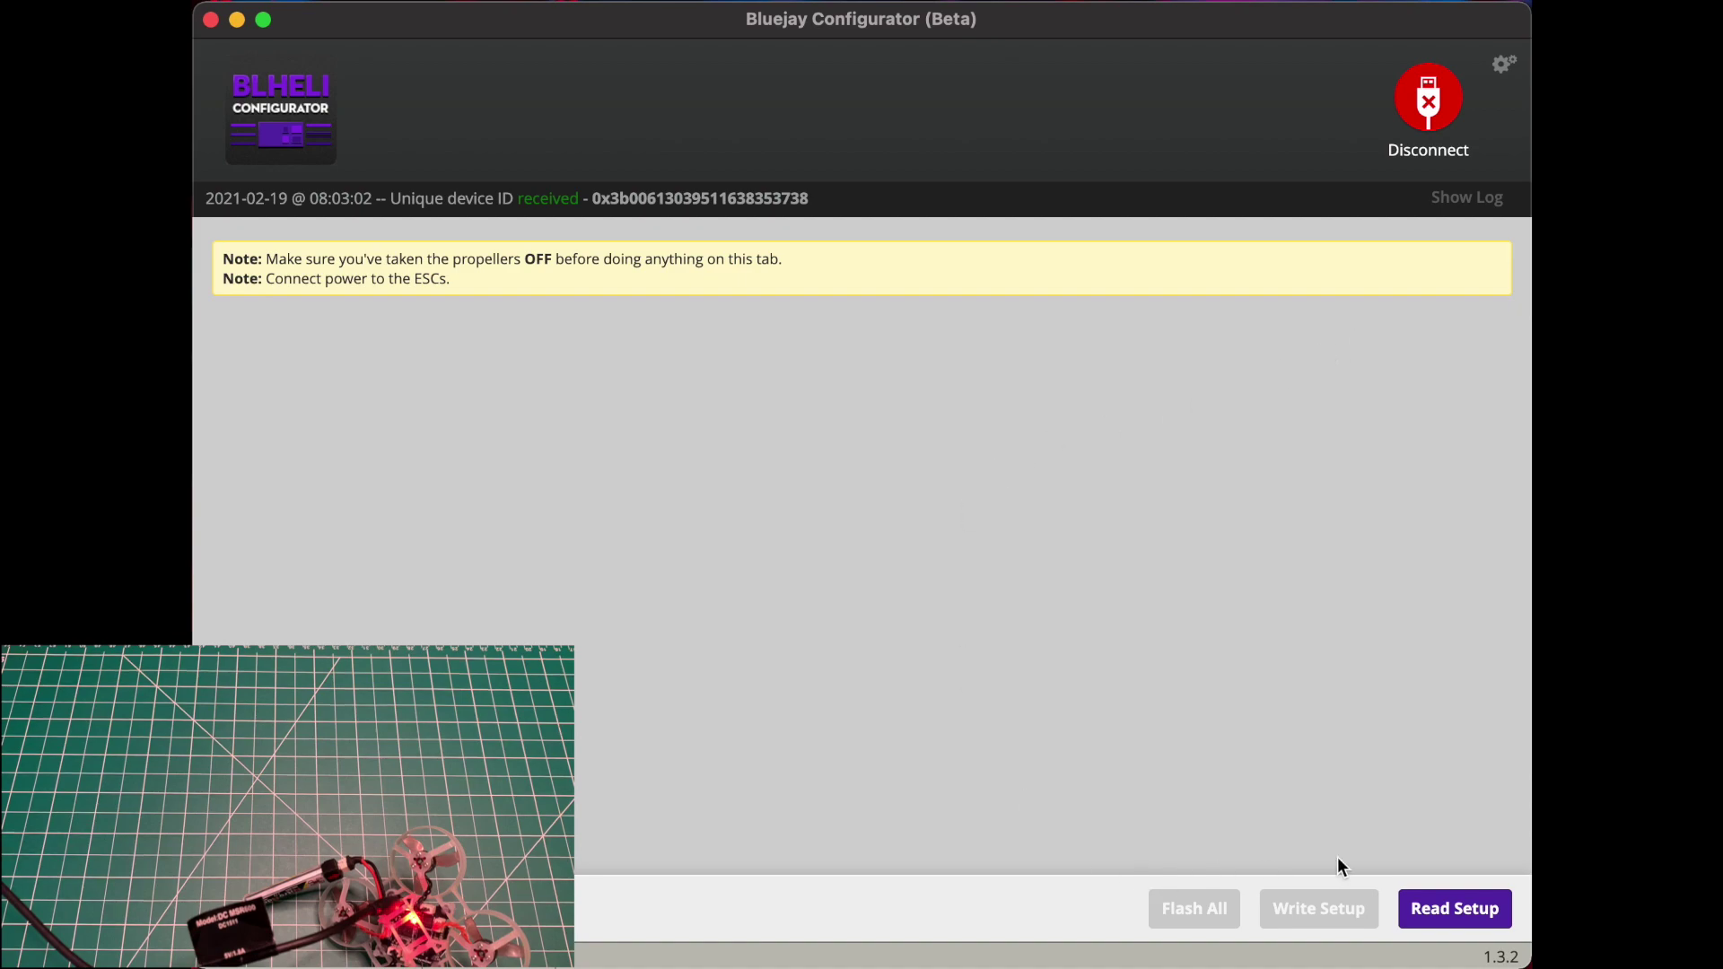
# Read the setup of ESCs 1–4 and review their O-H-5, version 16.7 panels
pyautogui.click(1457, 915)
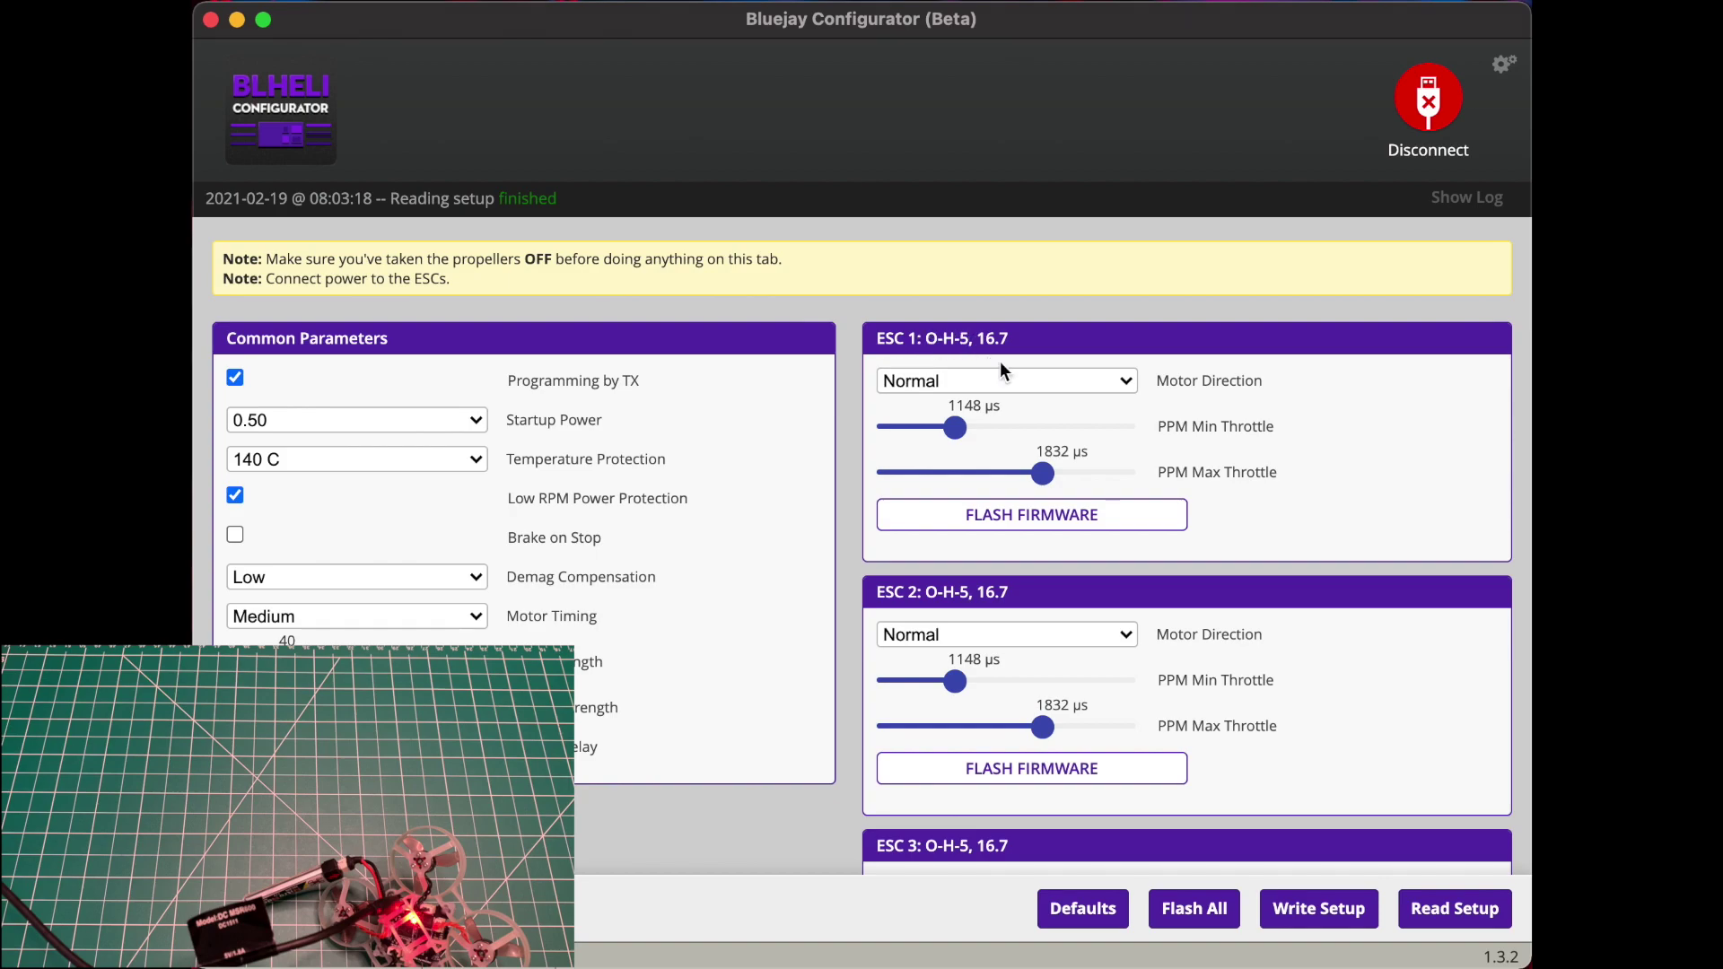
pyautogui.scroll(-10, 1237, 478)
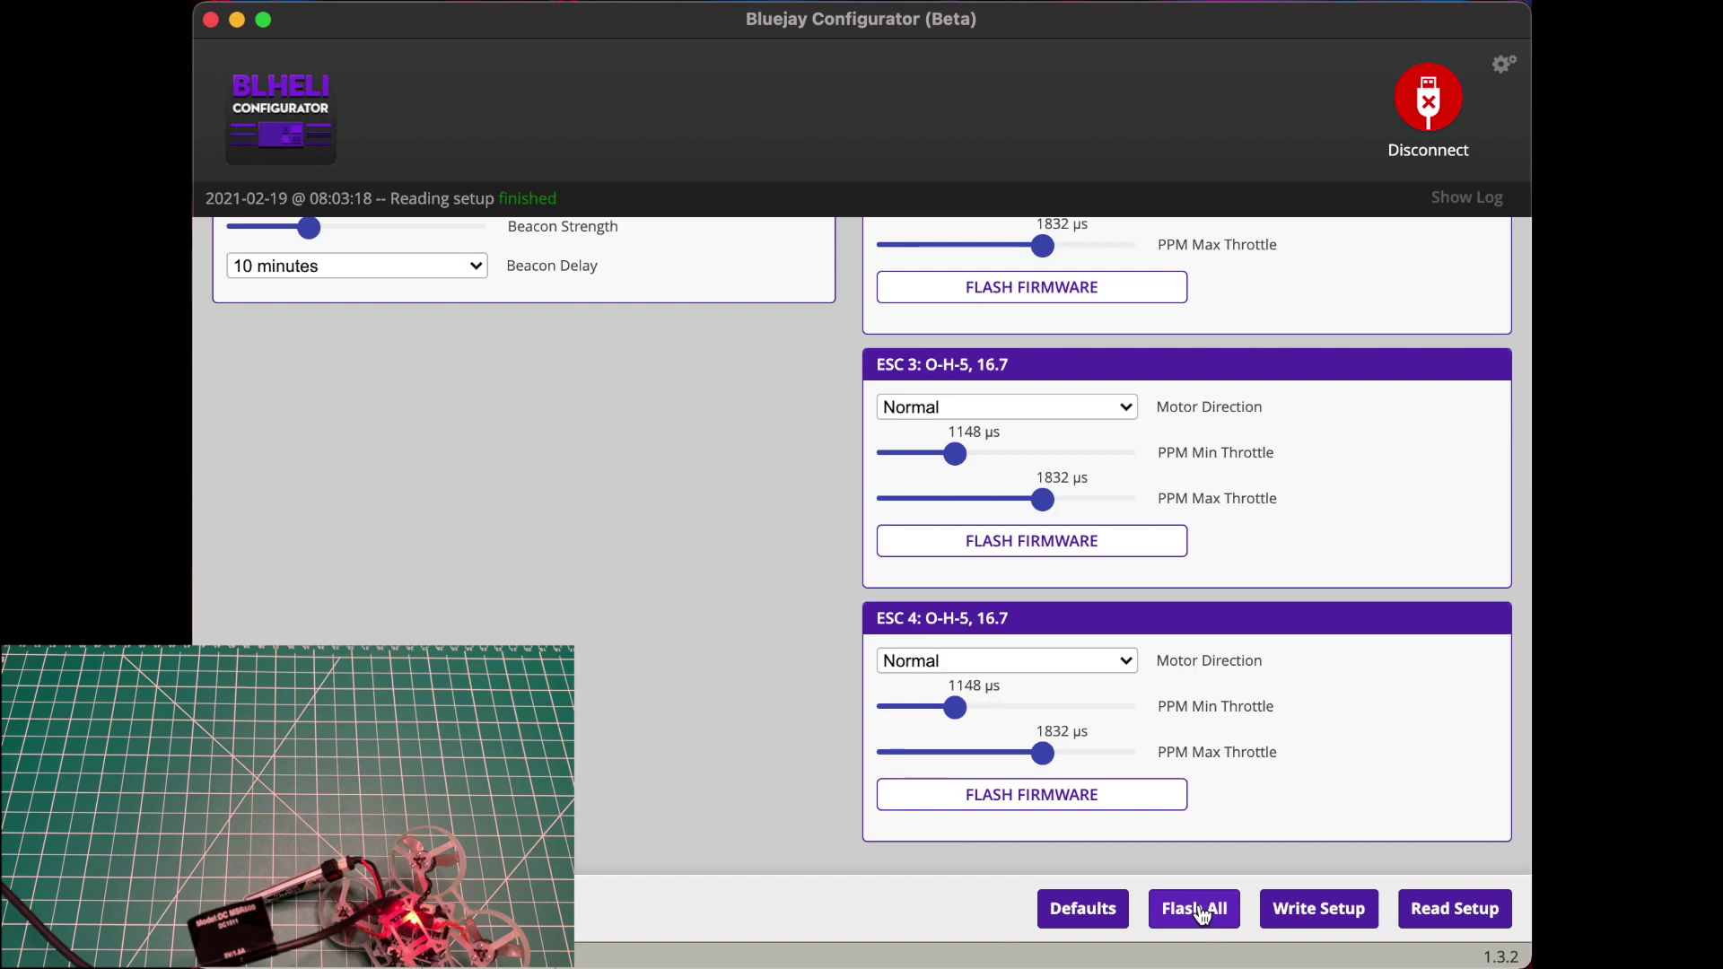
# Flash all ESCs with Bluejay version 0.10 at a 96 kHz PWM frequency
pyautogui.click(1204, 915)
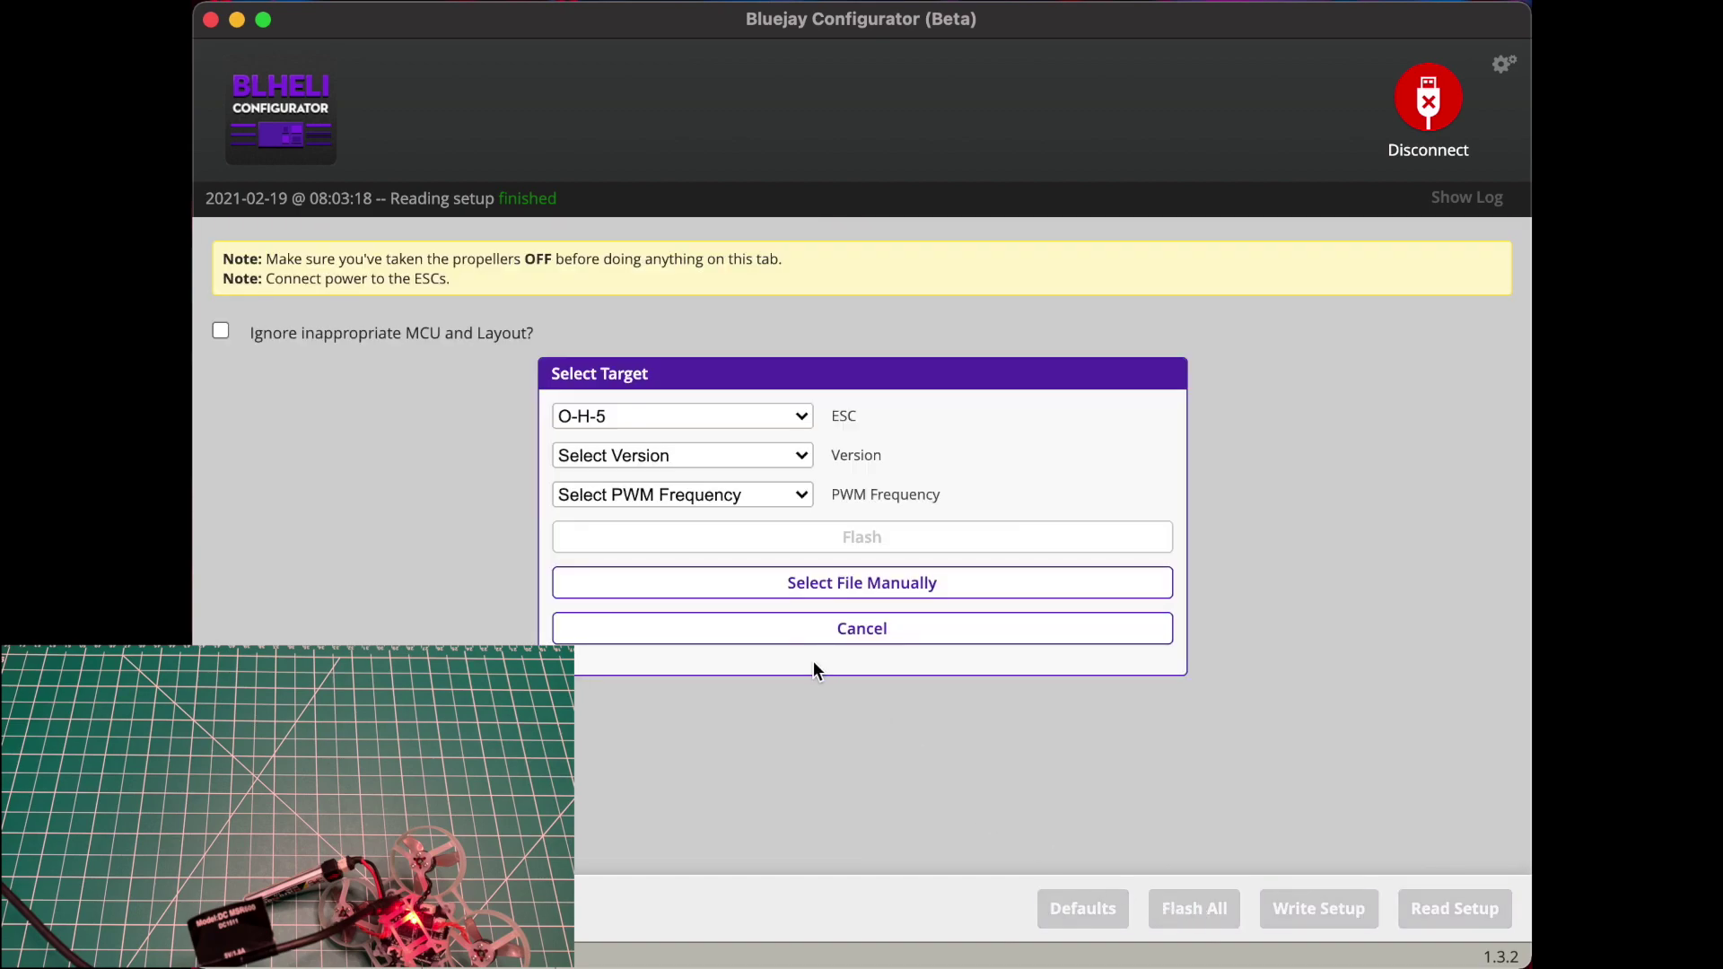
pyautogui.click(764, 451)
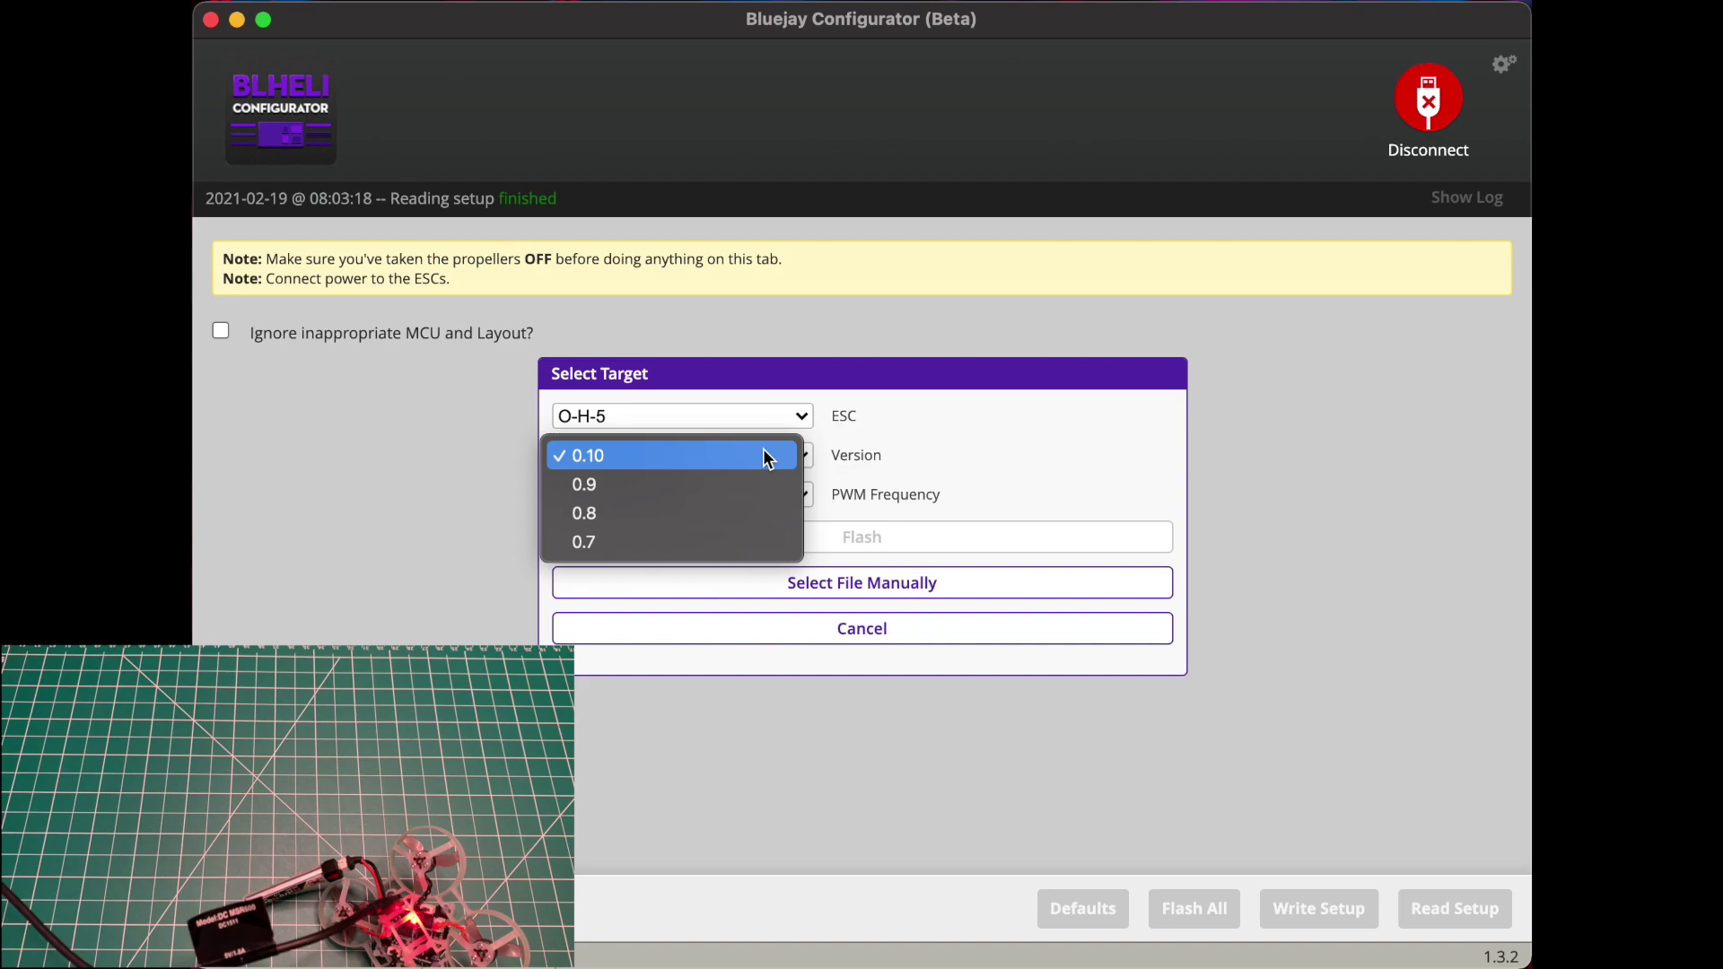
pyautogui.click(769, 460)
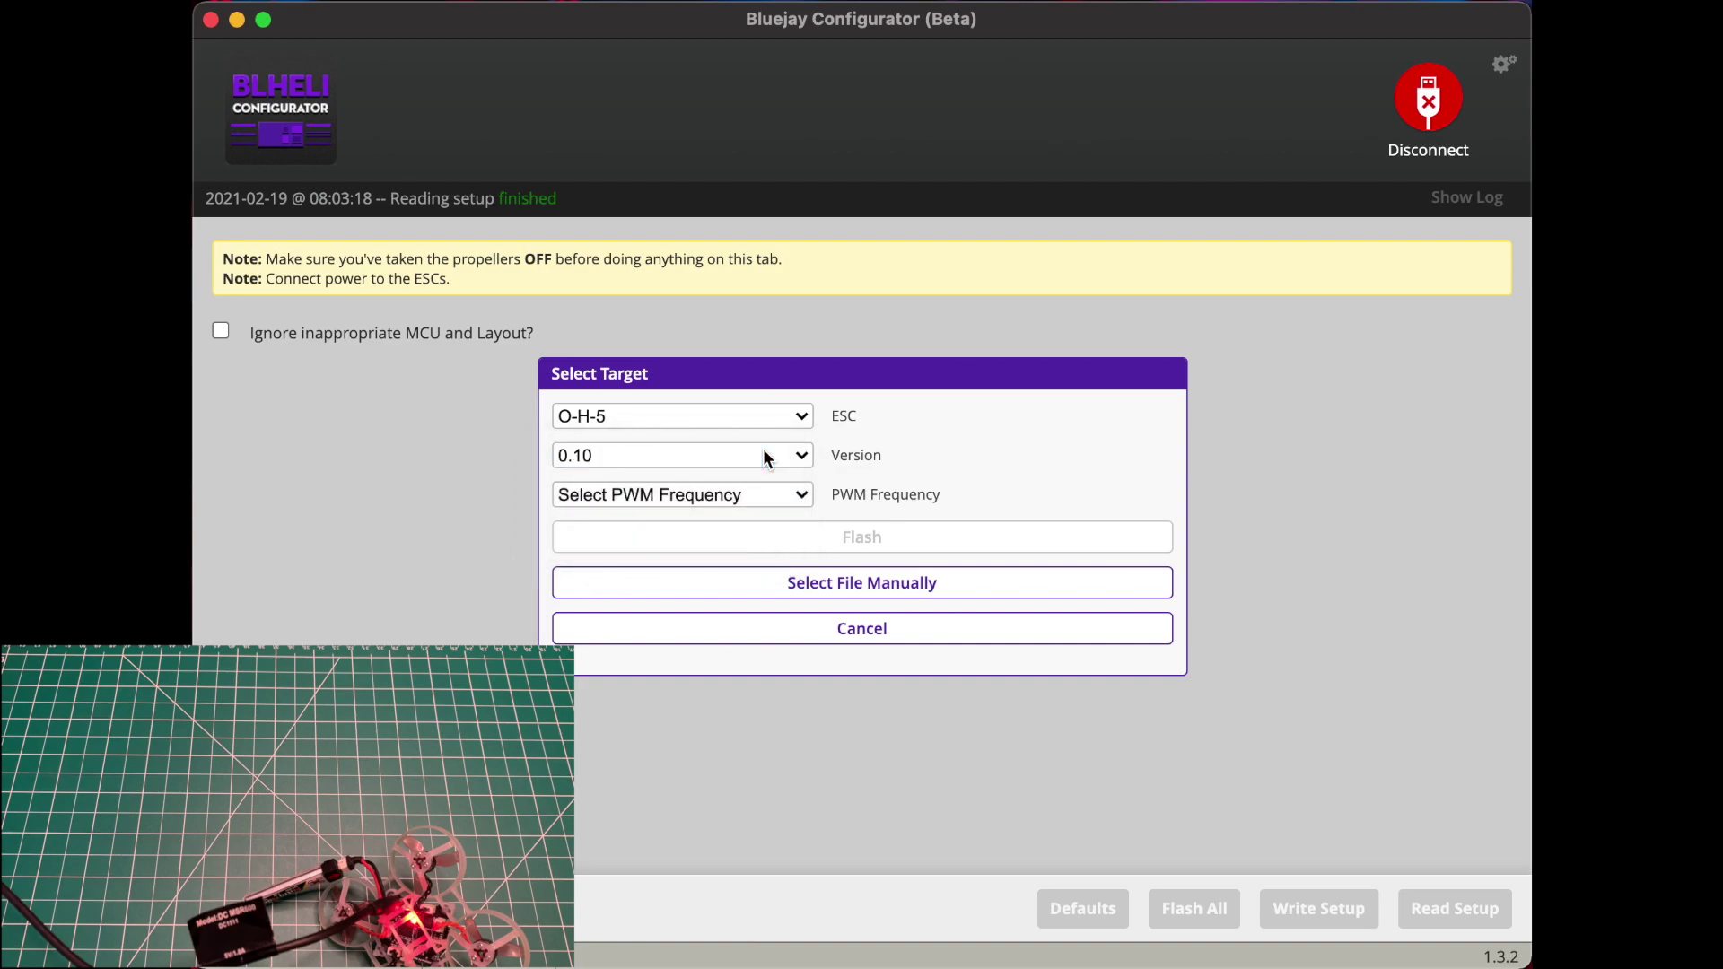
pyautogui.click(751, 512)
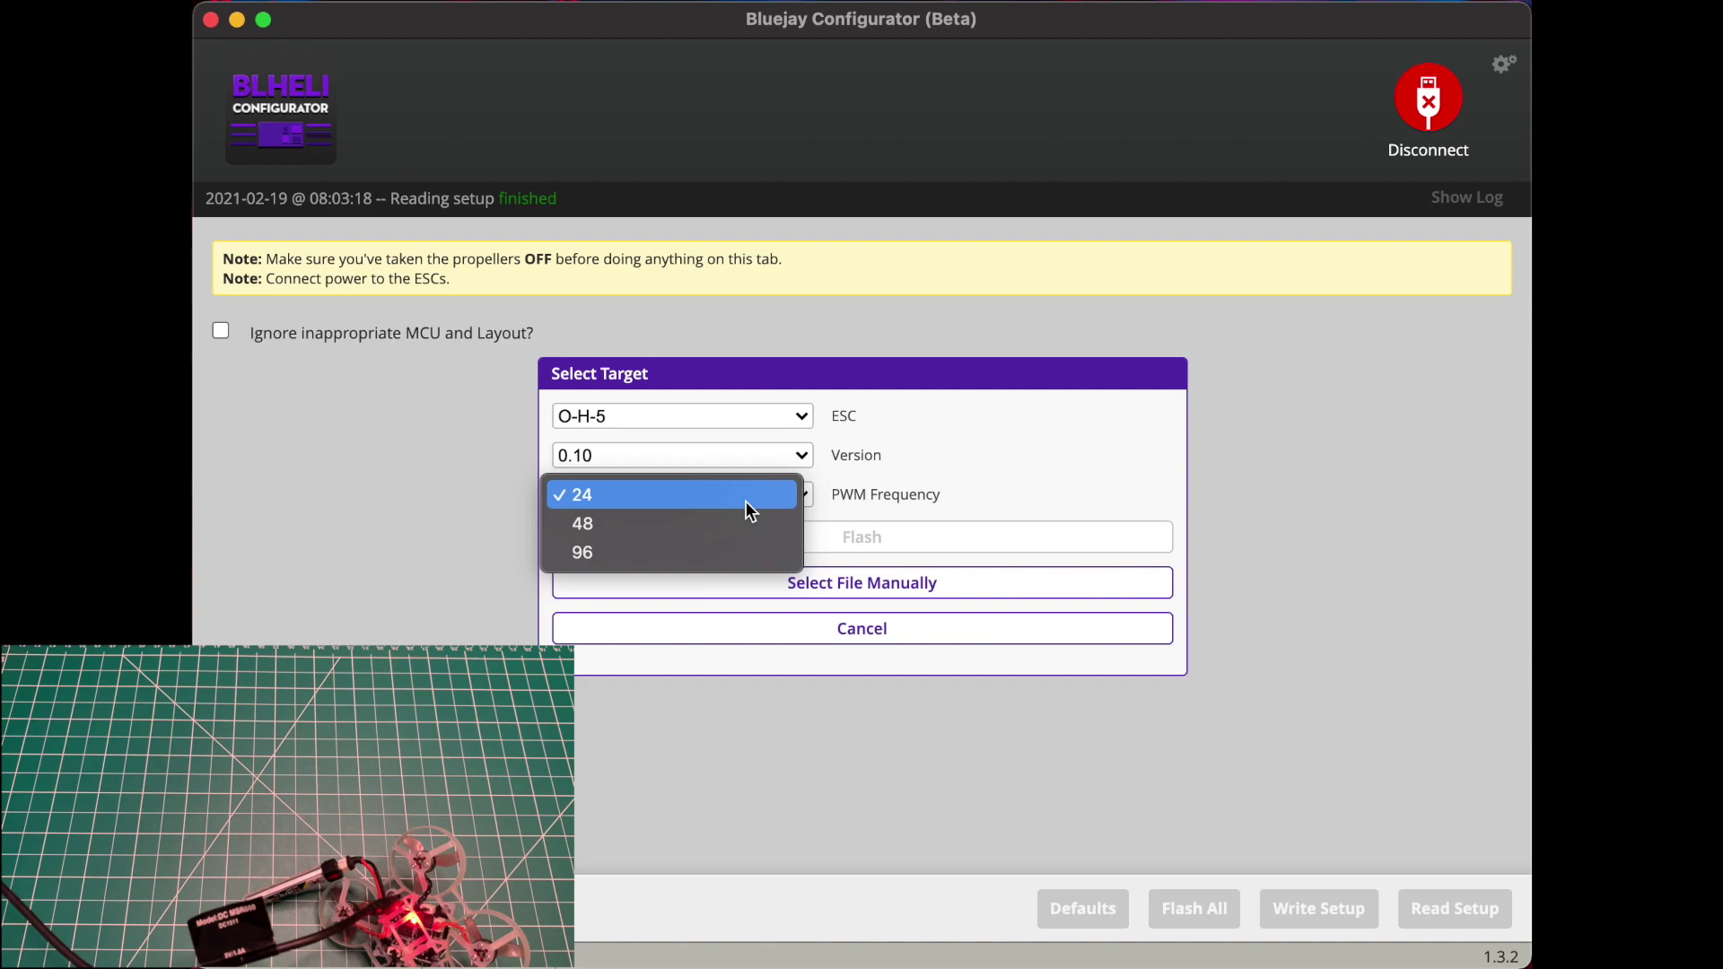
pyautogui.click(735, 550)
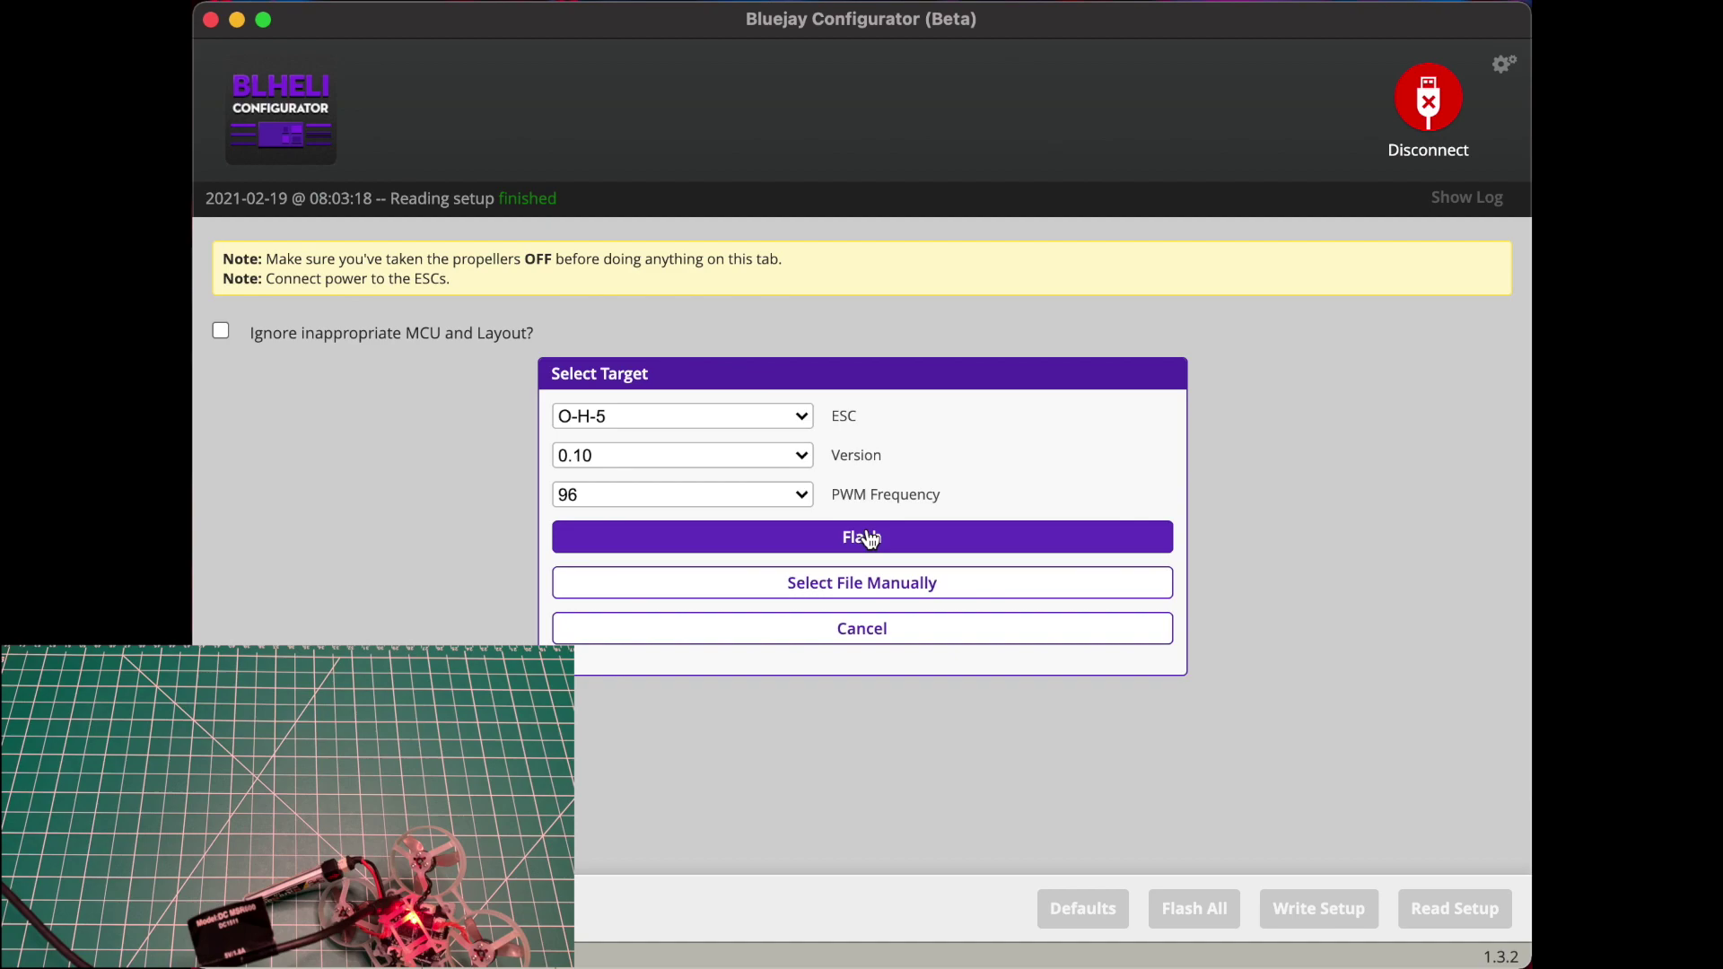
pyautogui.click(870, 539)
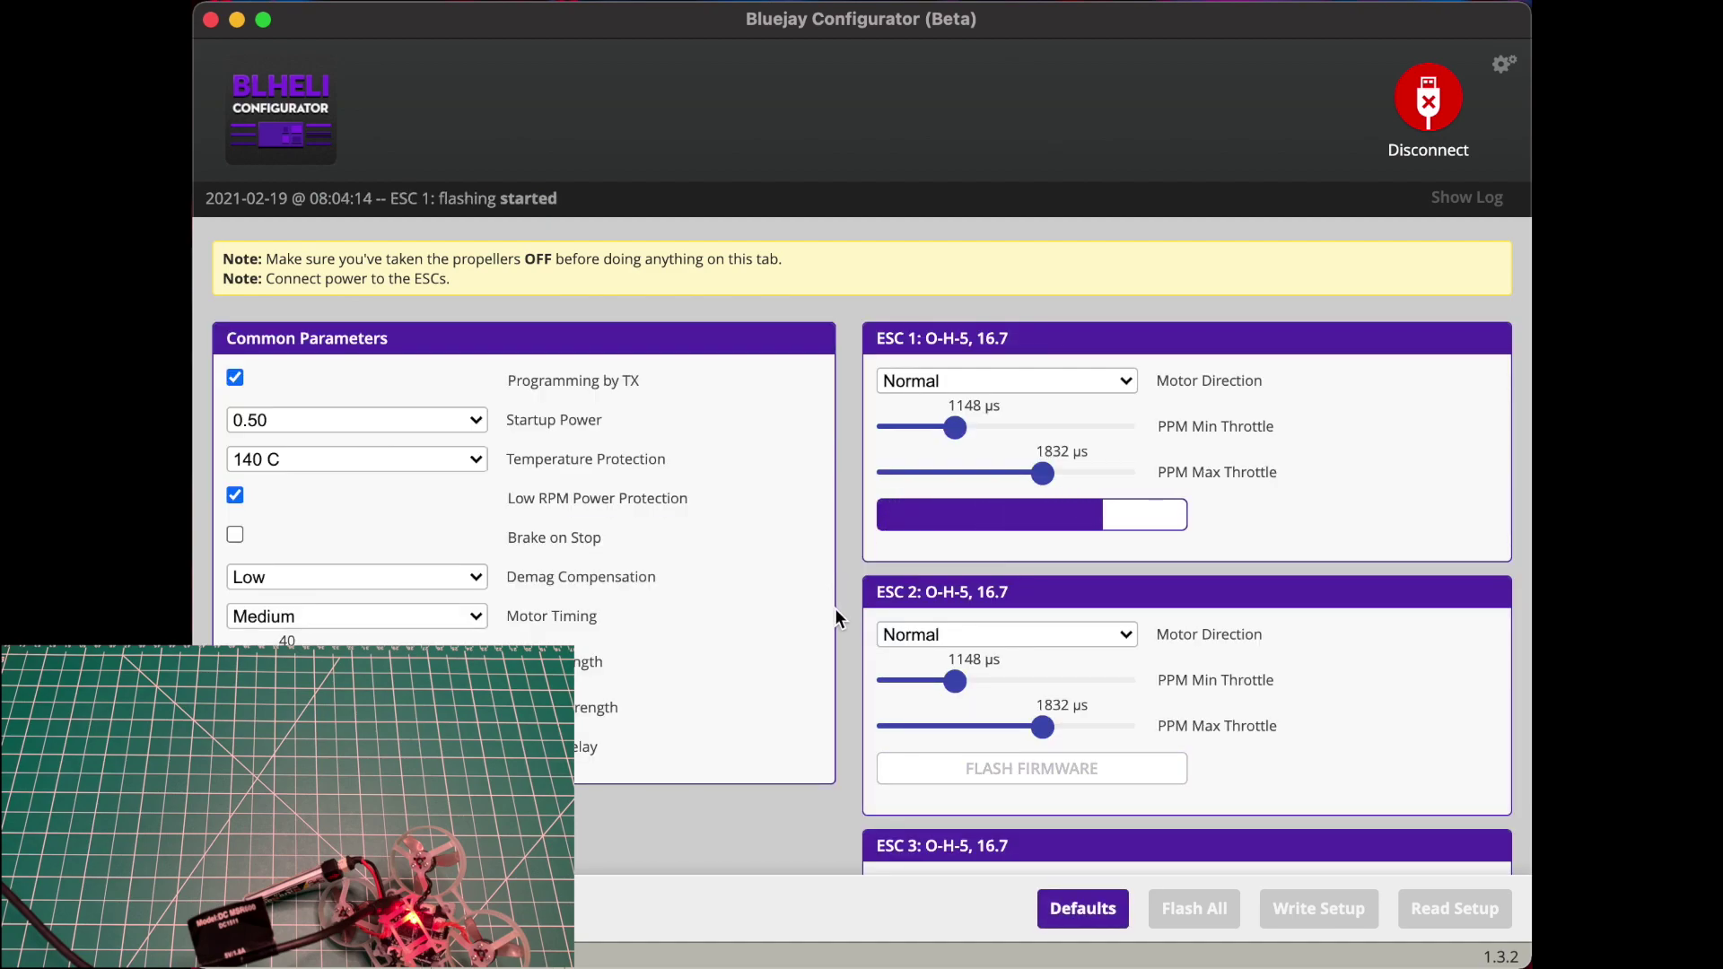
# Let ESCs 1–4 finish flashing, then disconnect from the flight controller
pyautogui.scroll(-3, 837, 619)
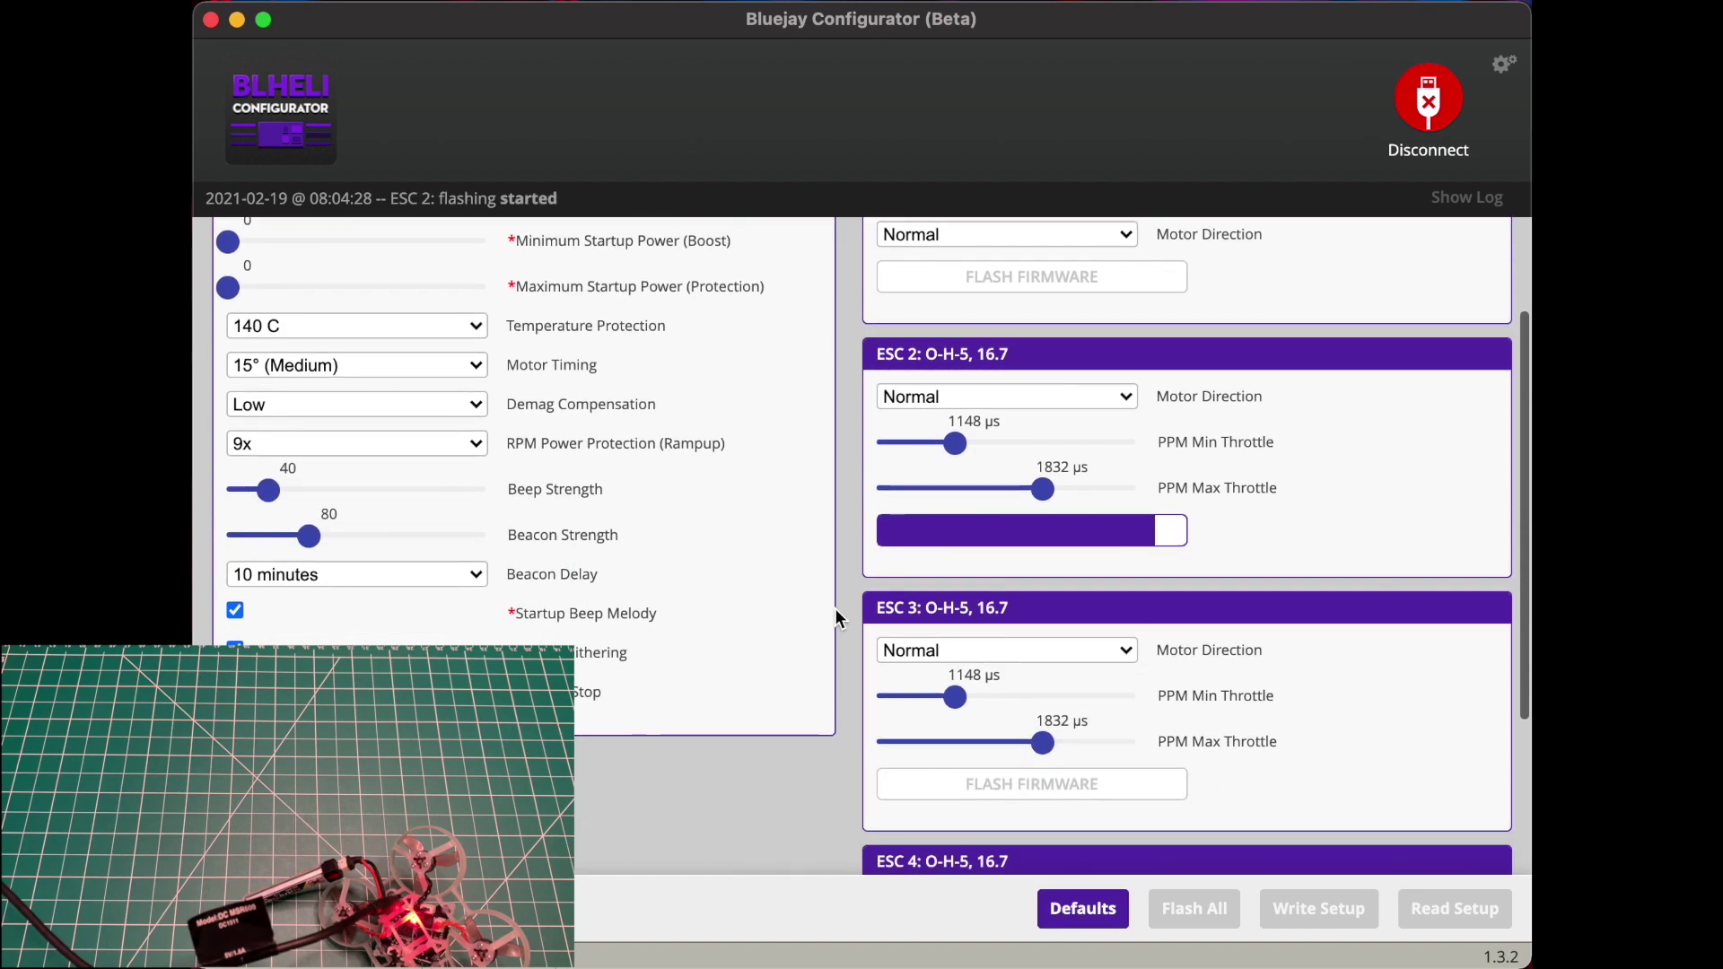
pyautogui.scroll(-2, 837, 620)
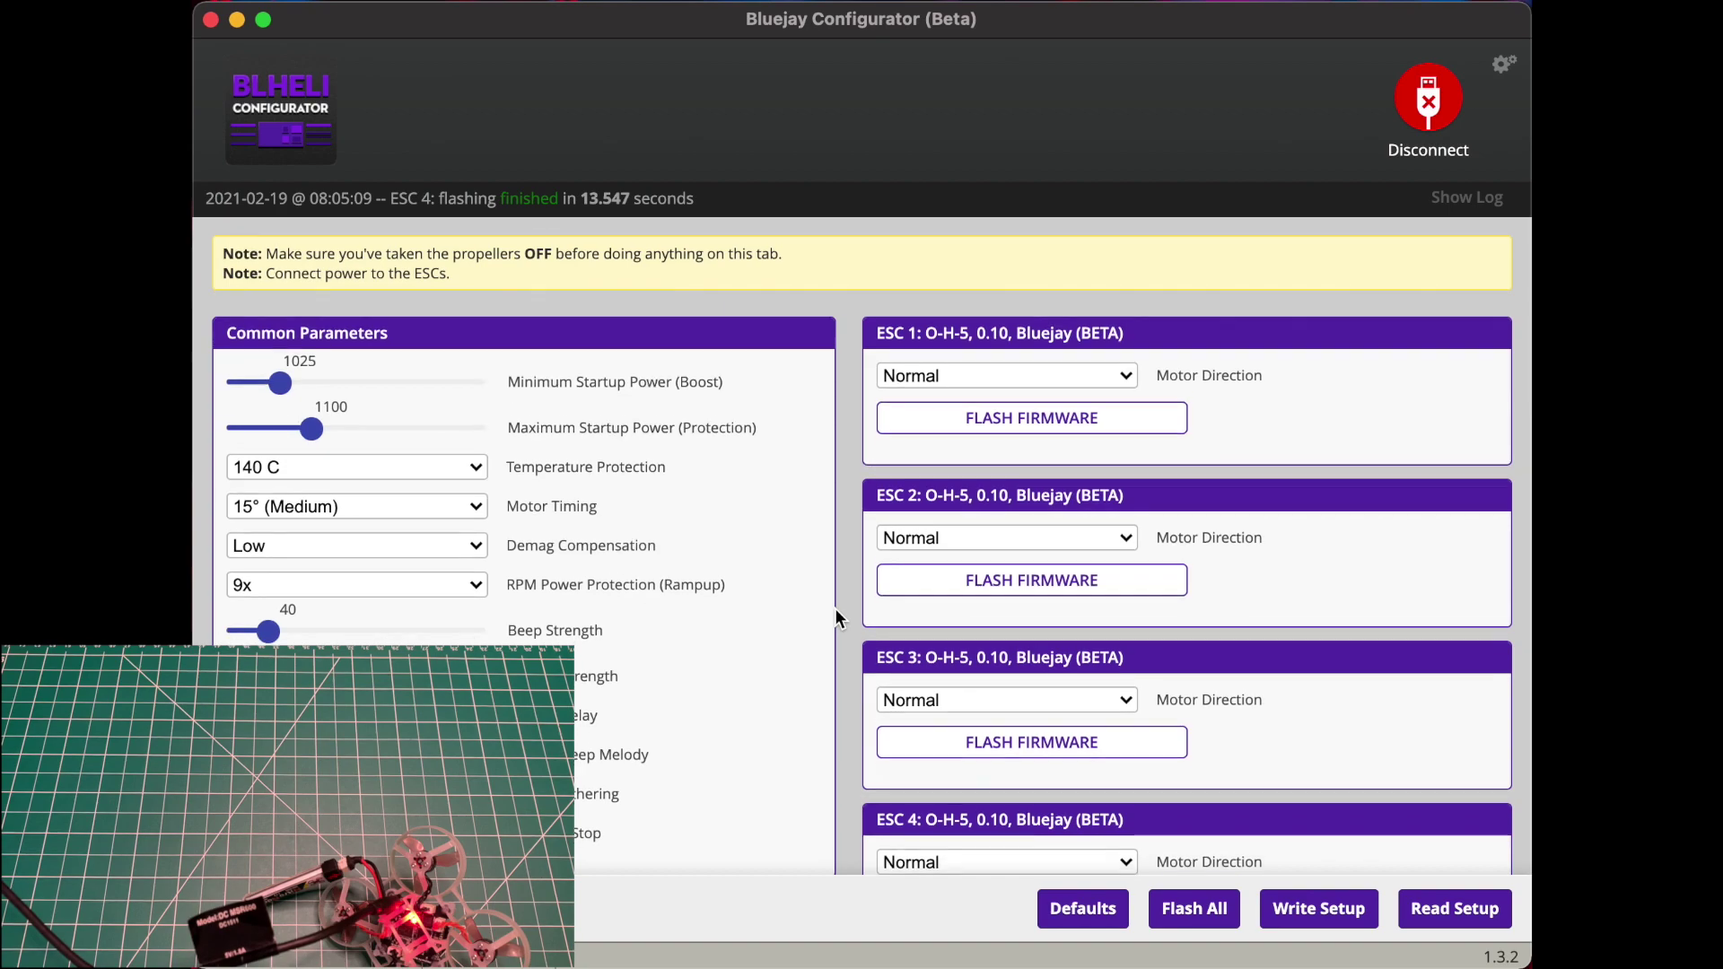
pyautogui.scroll(-3, 839, 619)
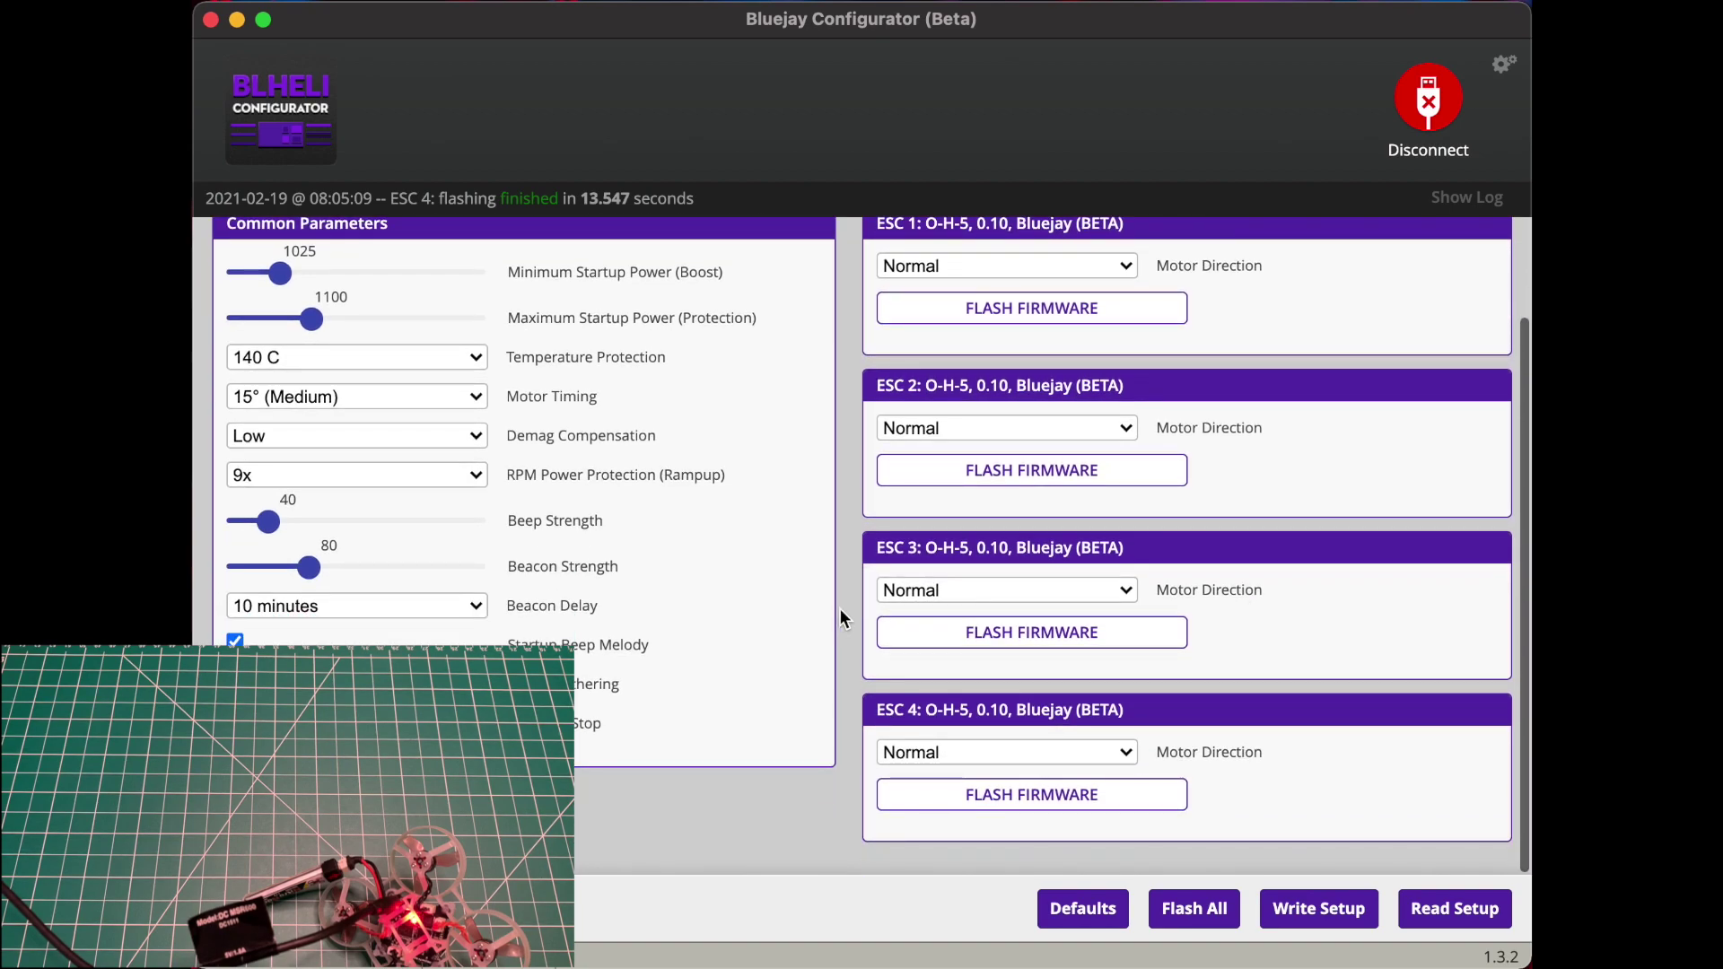
pyautogui.click(1452, 124)
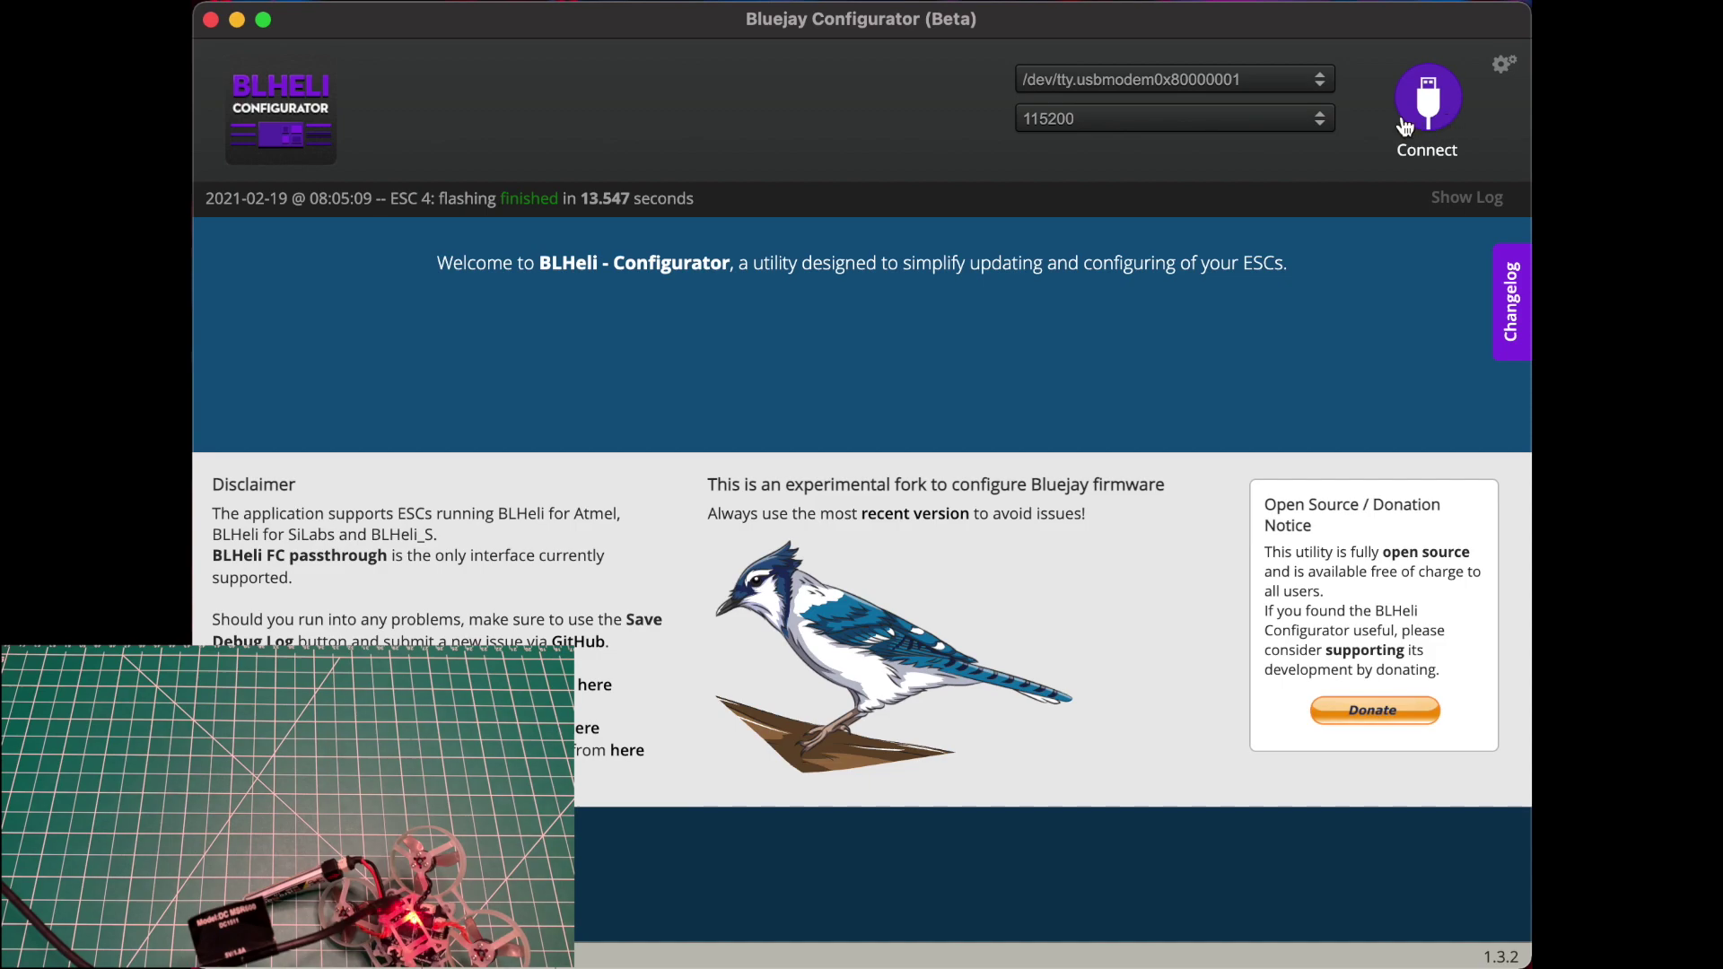
# Reconnect, read the newly flashed ESC settings, and reflash ESC 3's firmware
pyautogui.click(1431, 122)
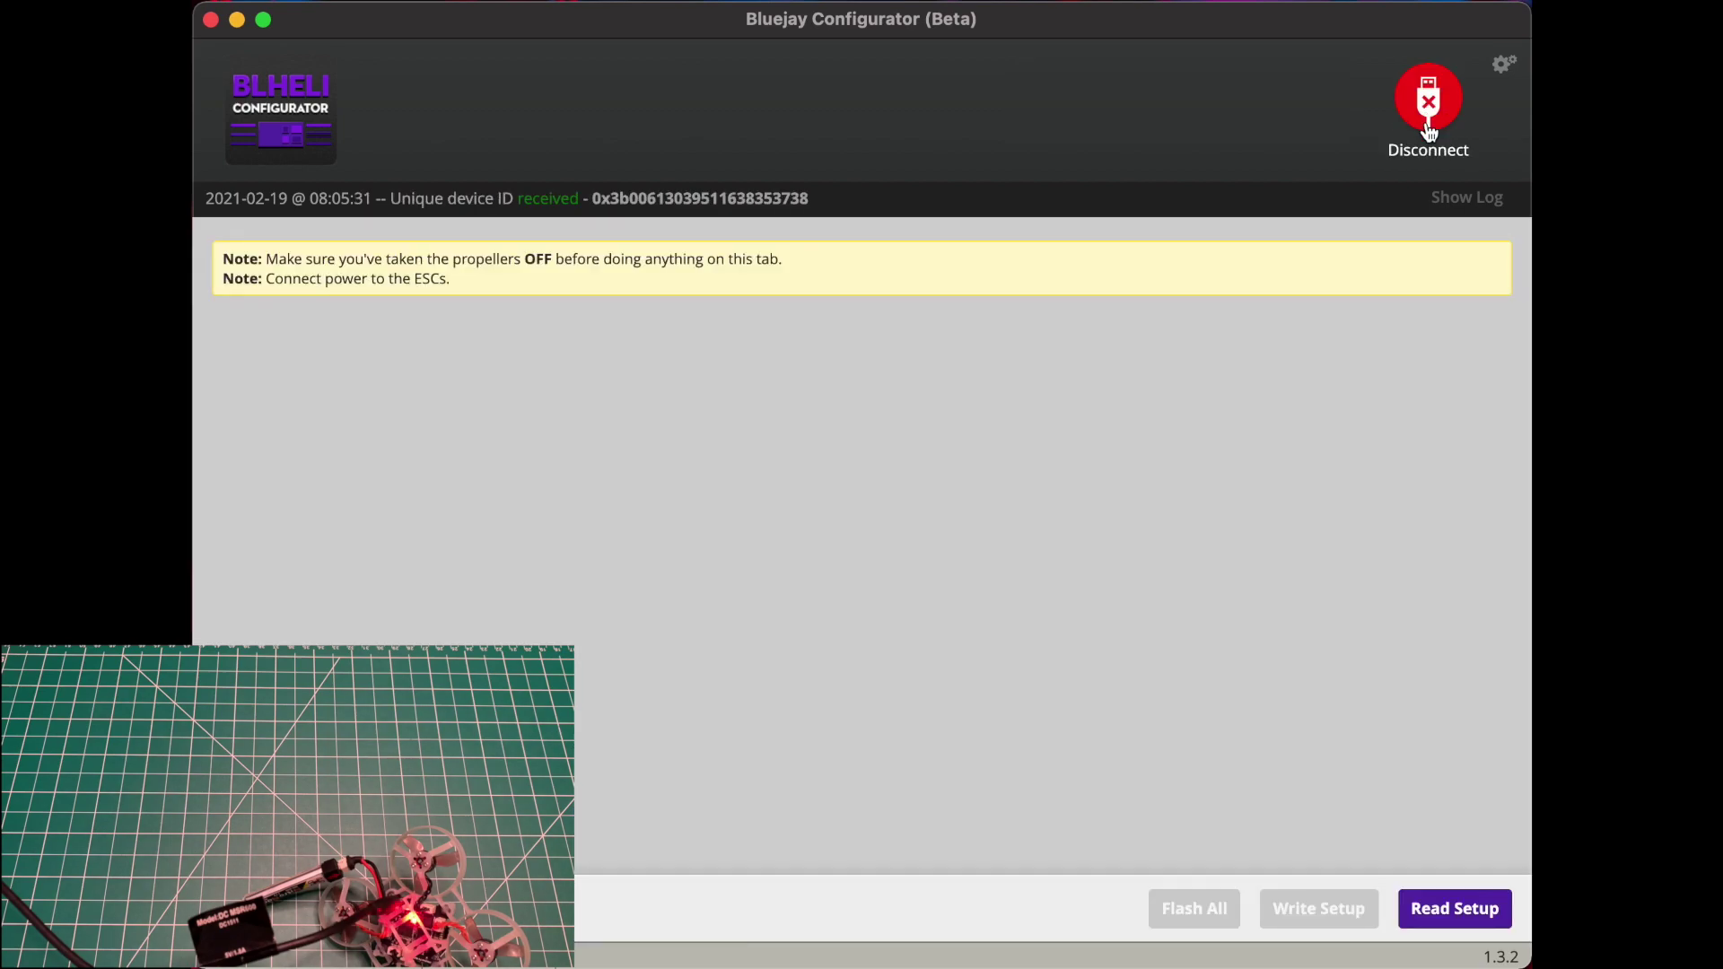
pyautogui.click(1448, 909)
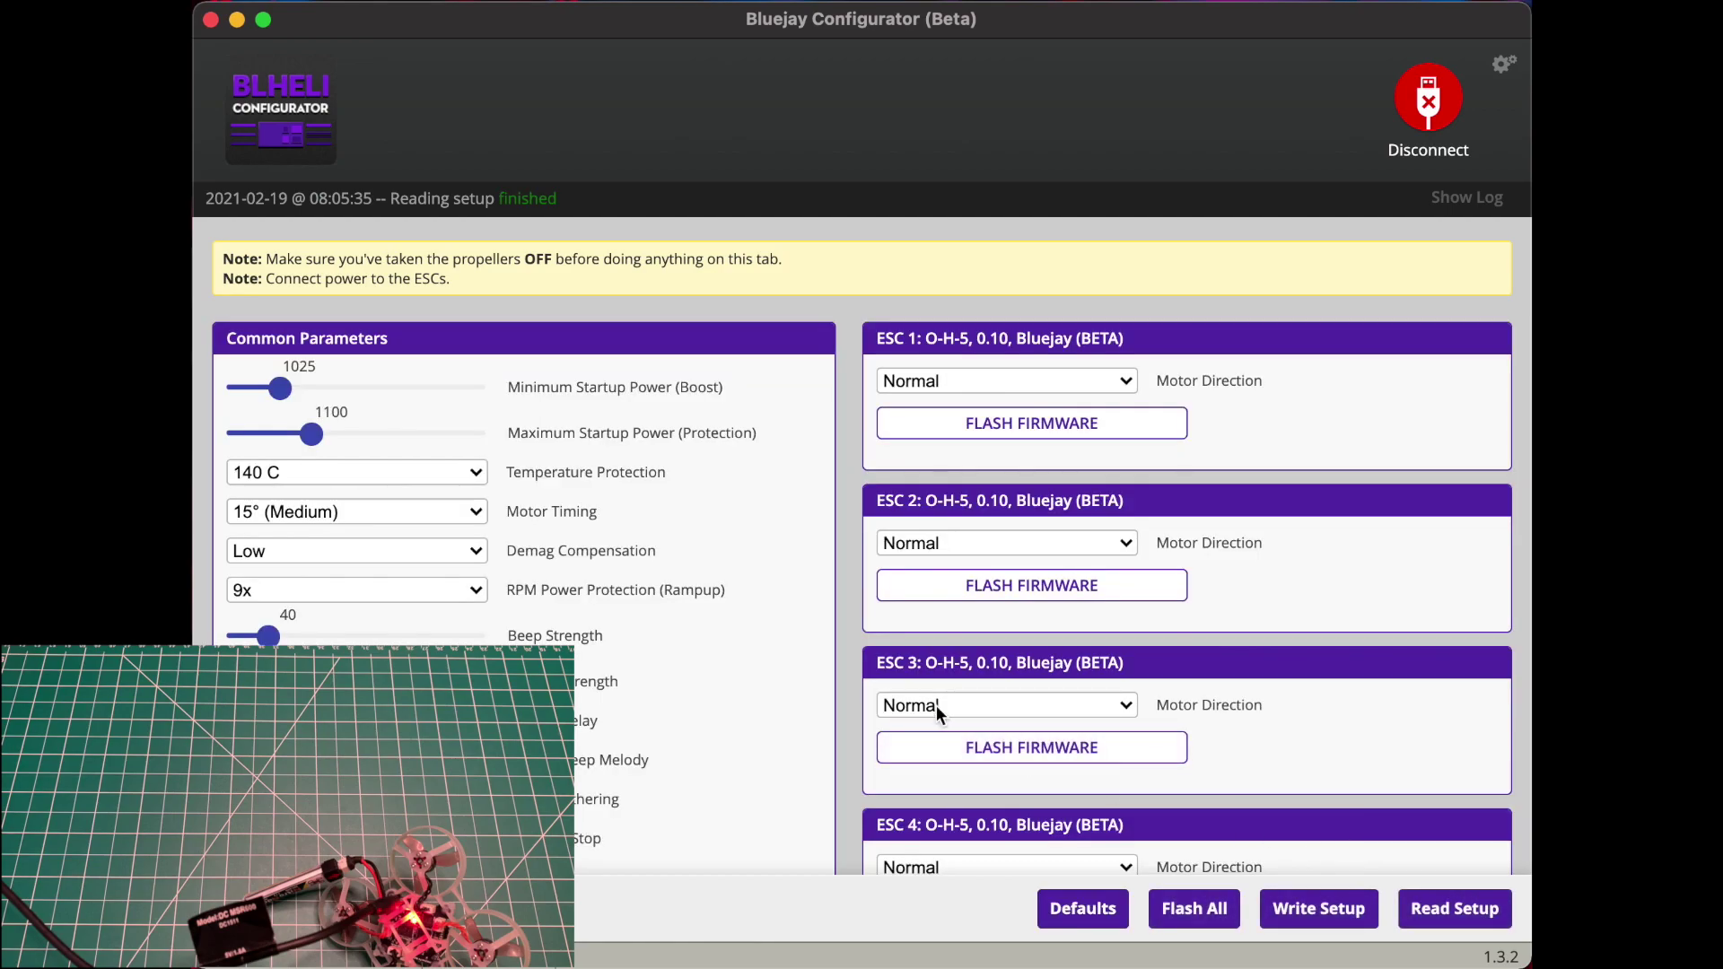
pyautogui.scroll(-2, 883, 665)
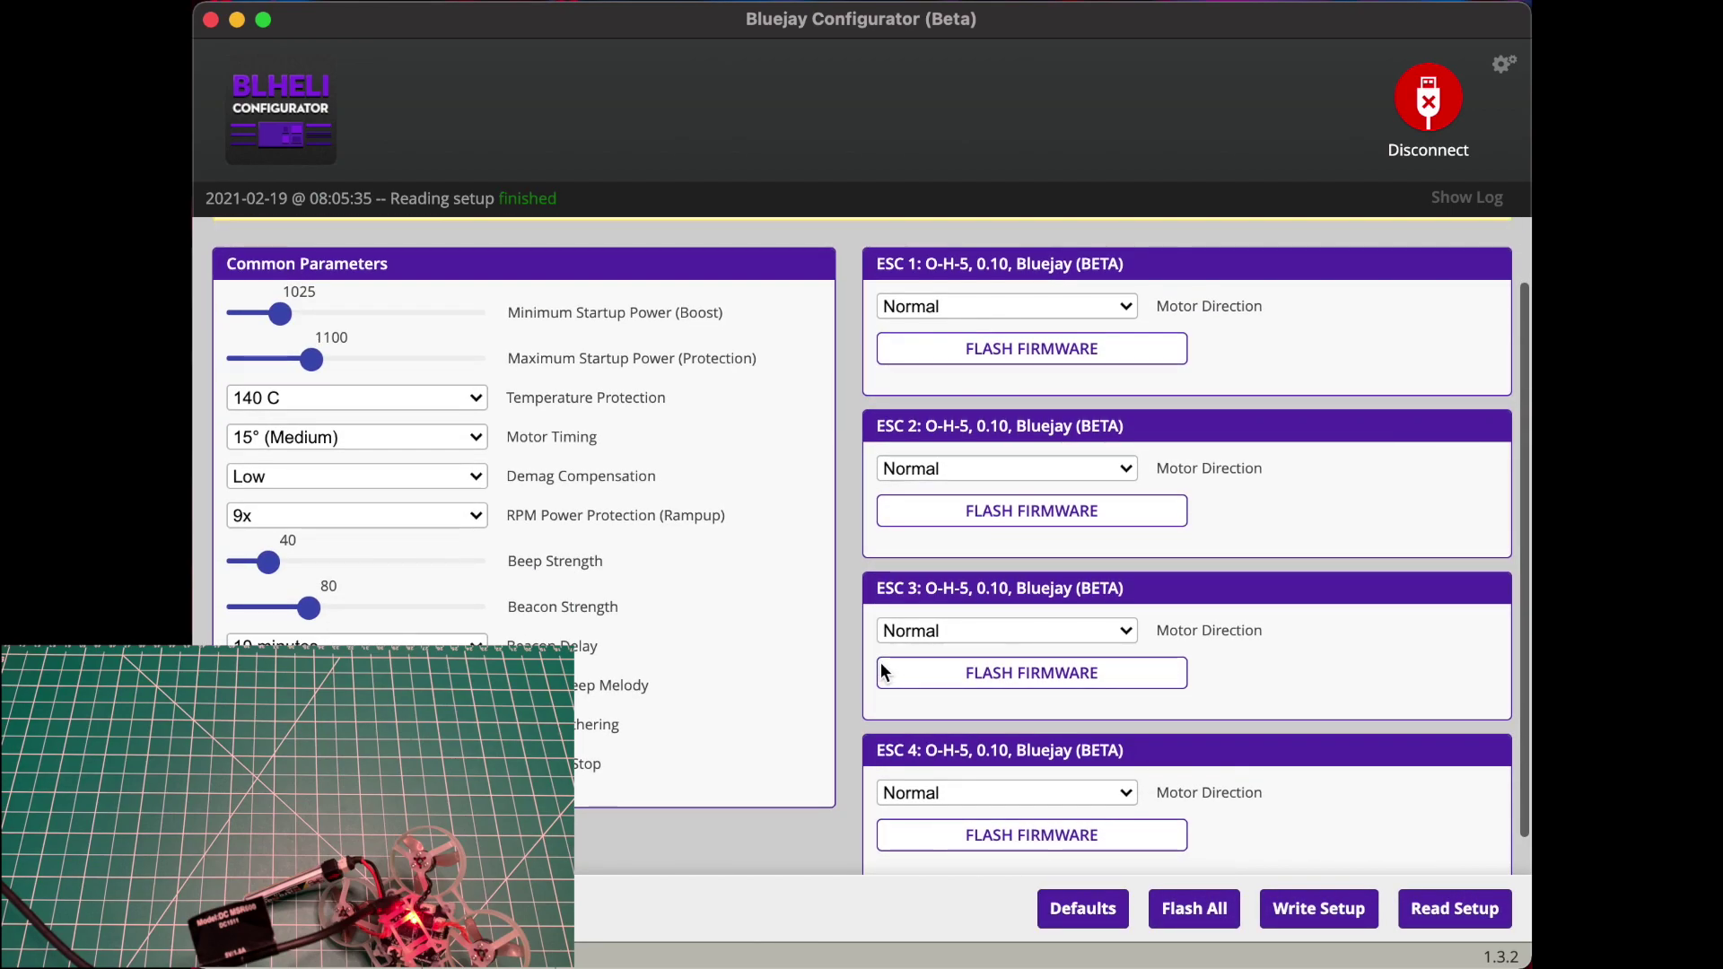
pyautogui.click(883, 673)
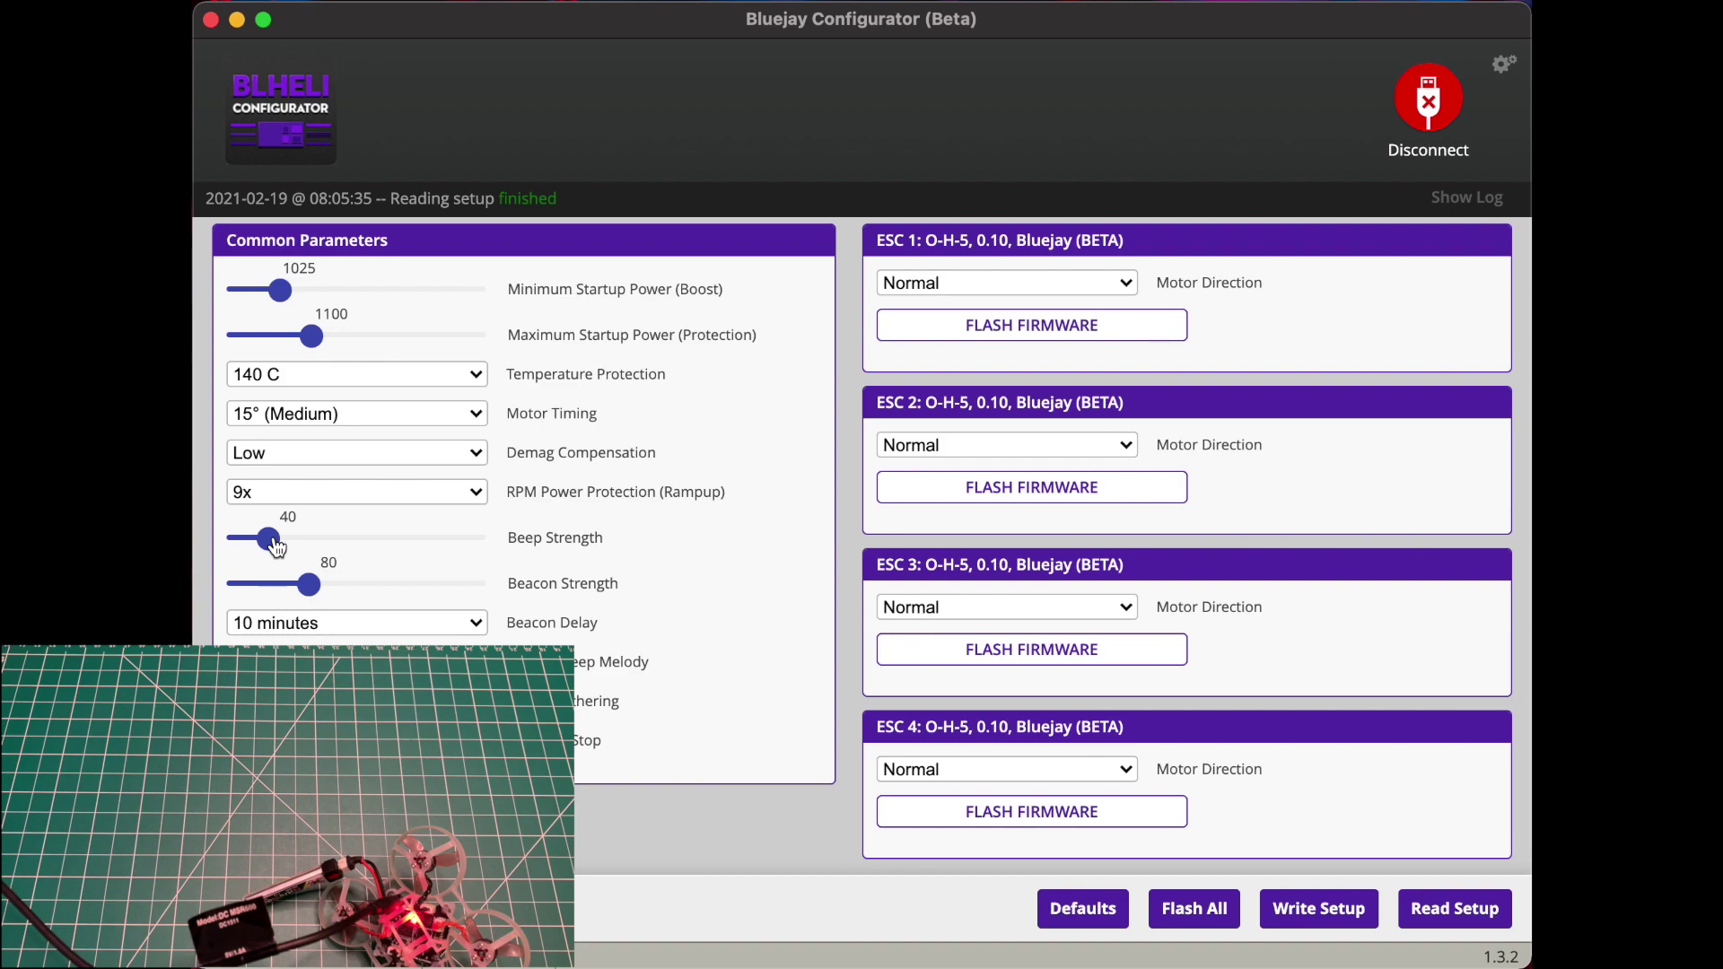
# Set beep strength to 200 and motor timing to 22.5° MediumHigh, then write the setup
pyautogui.moveTo(277, 547); pyautogui.dragTo(430, 545)
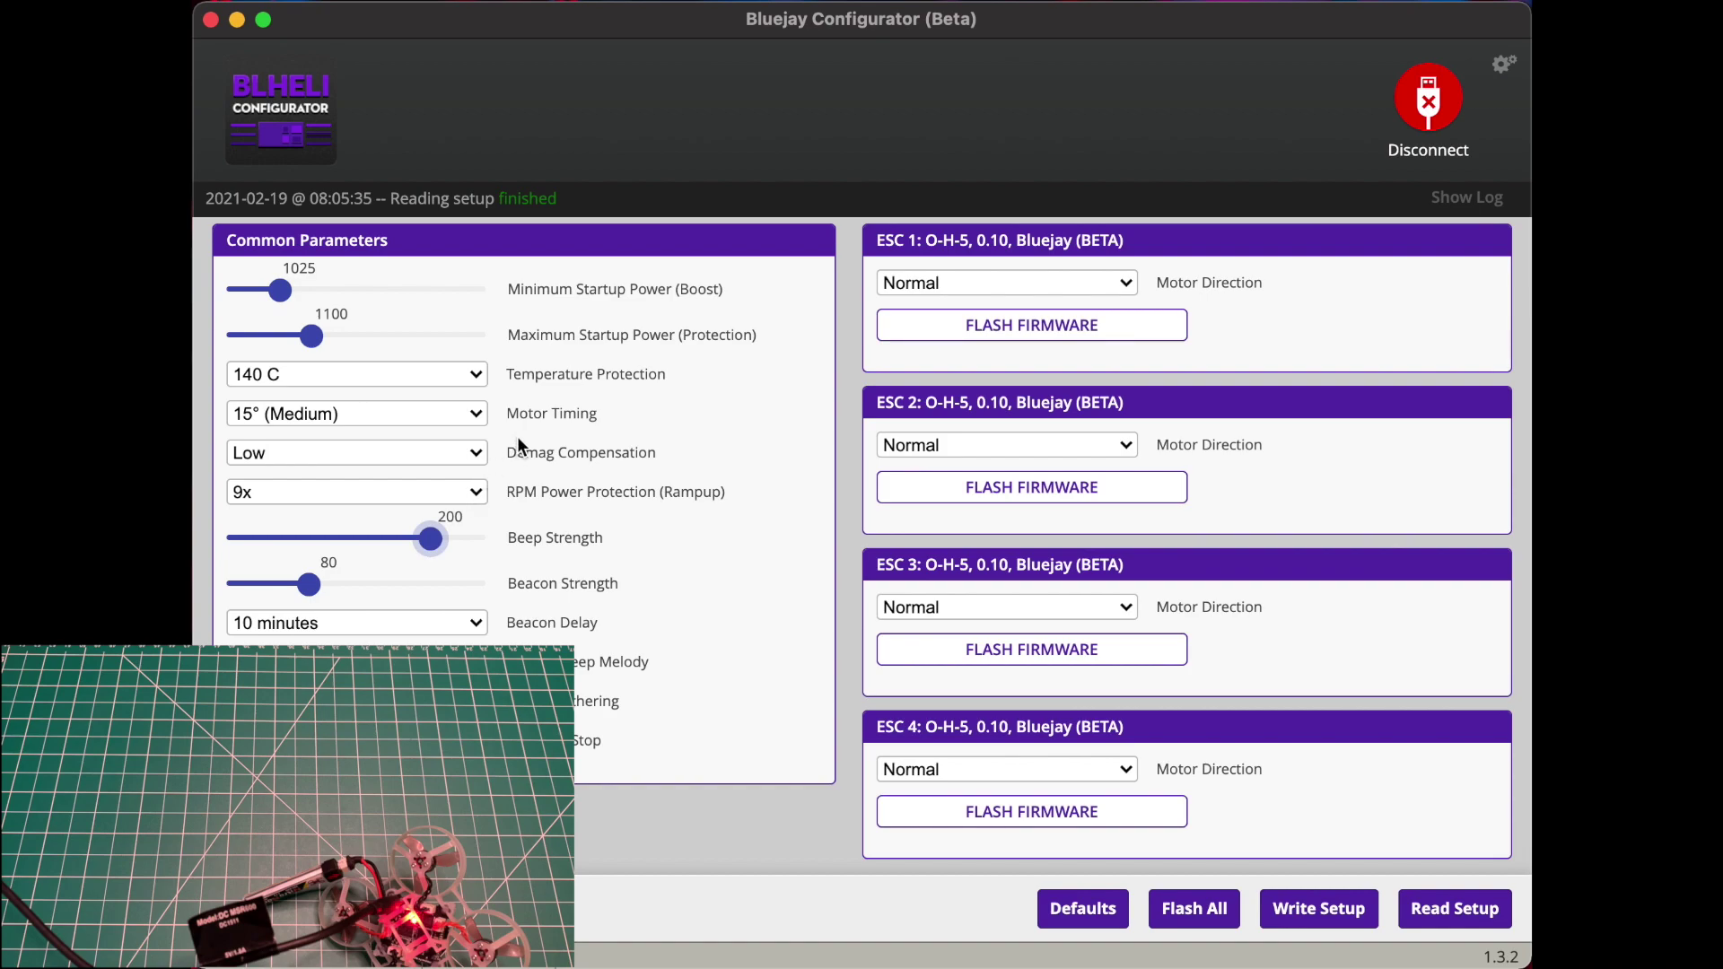
pyautogui.click(448, 416)
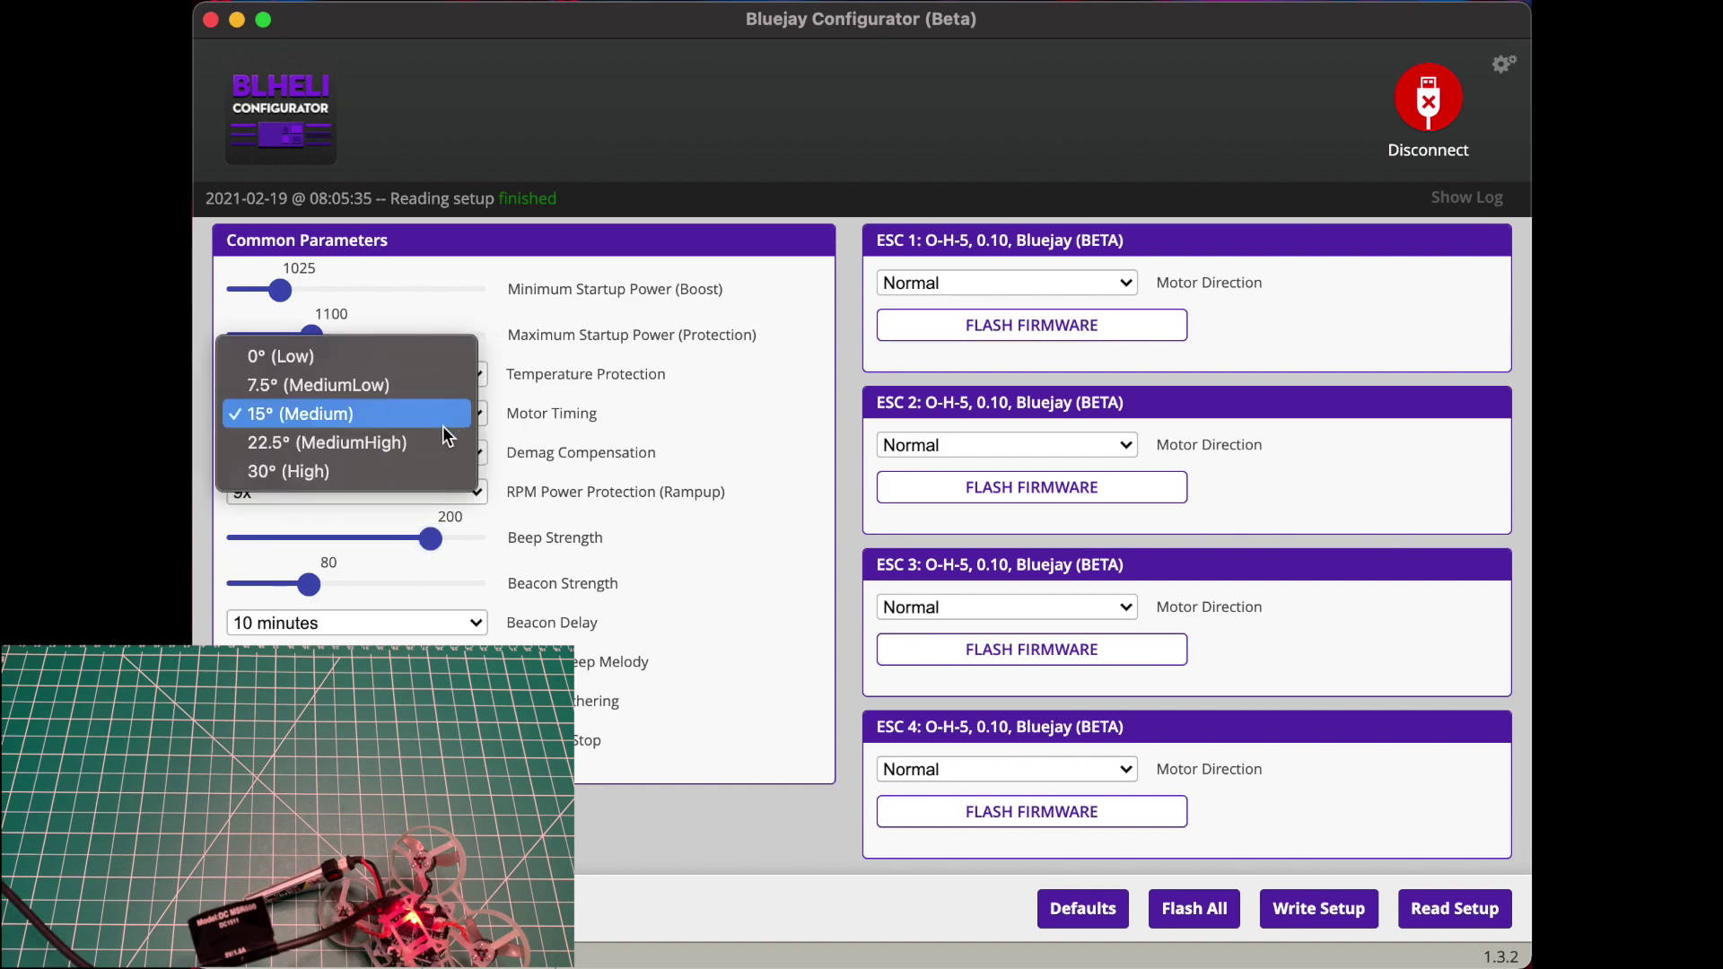
pyautogui.click(446, 442)
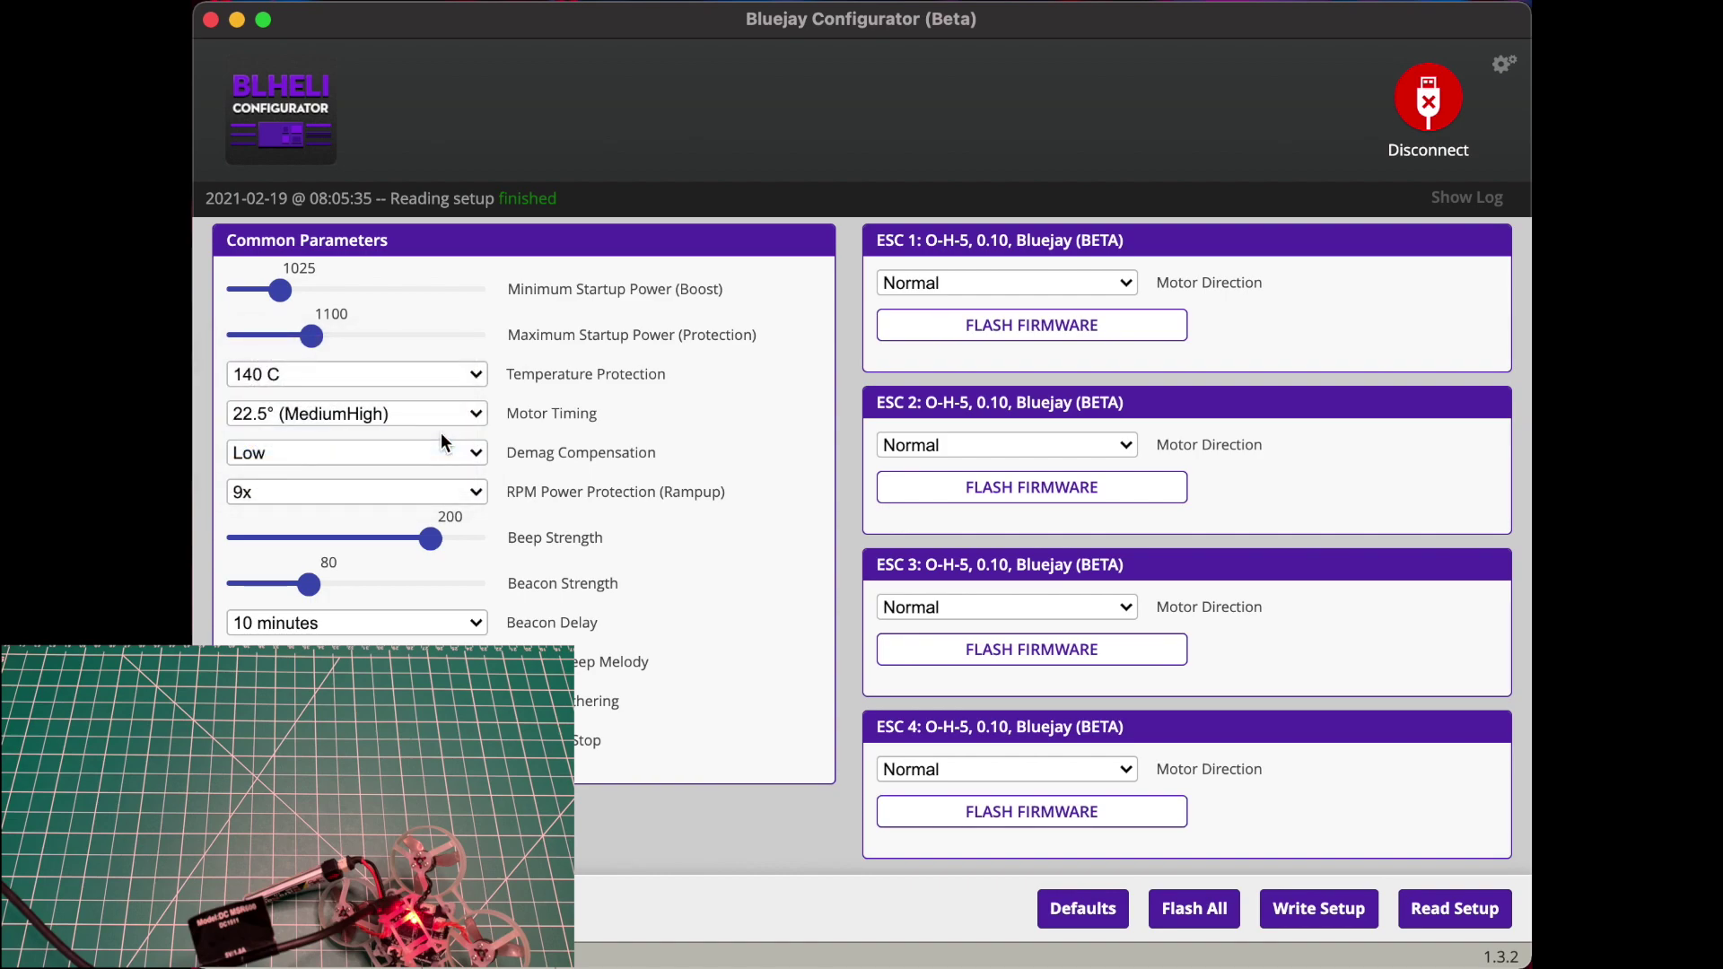
pyautogui.scroll(2, 716, 536)
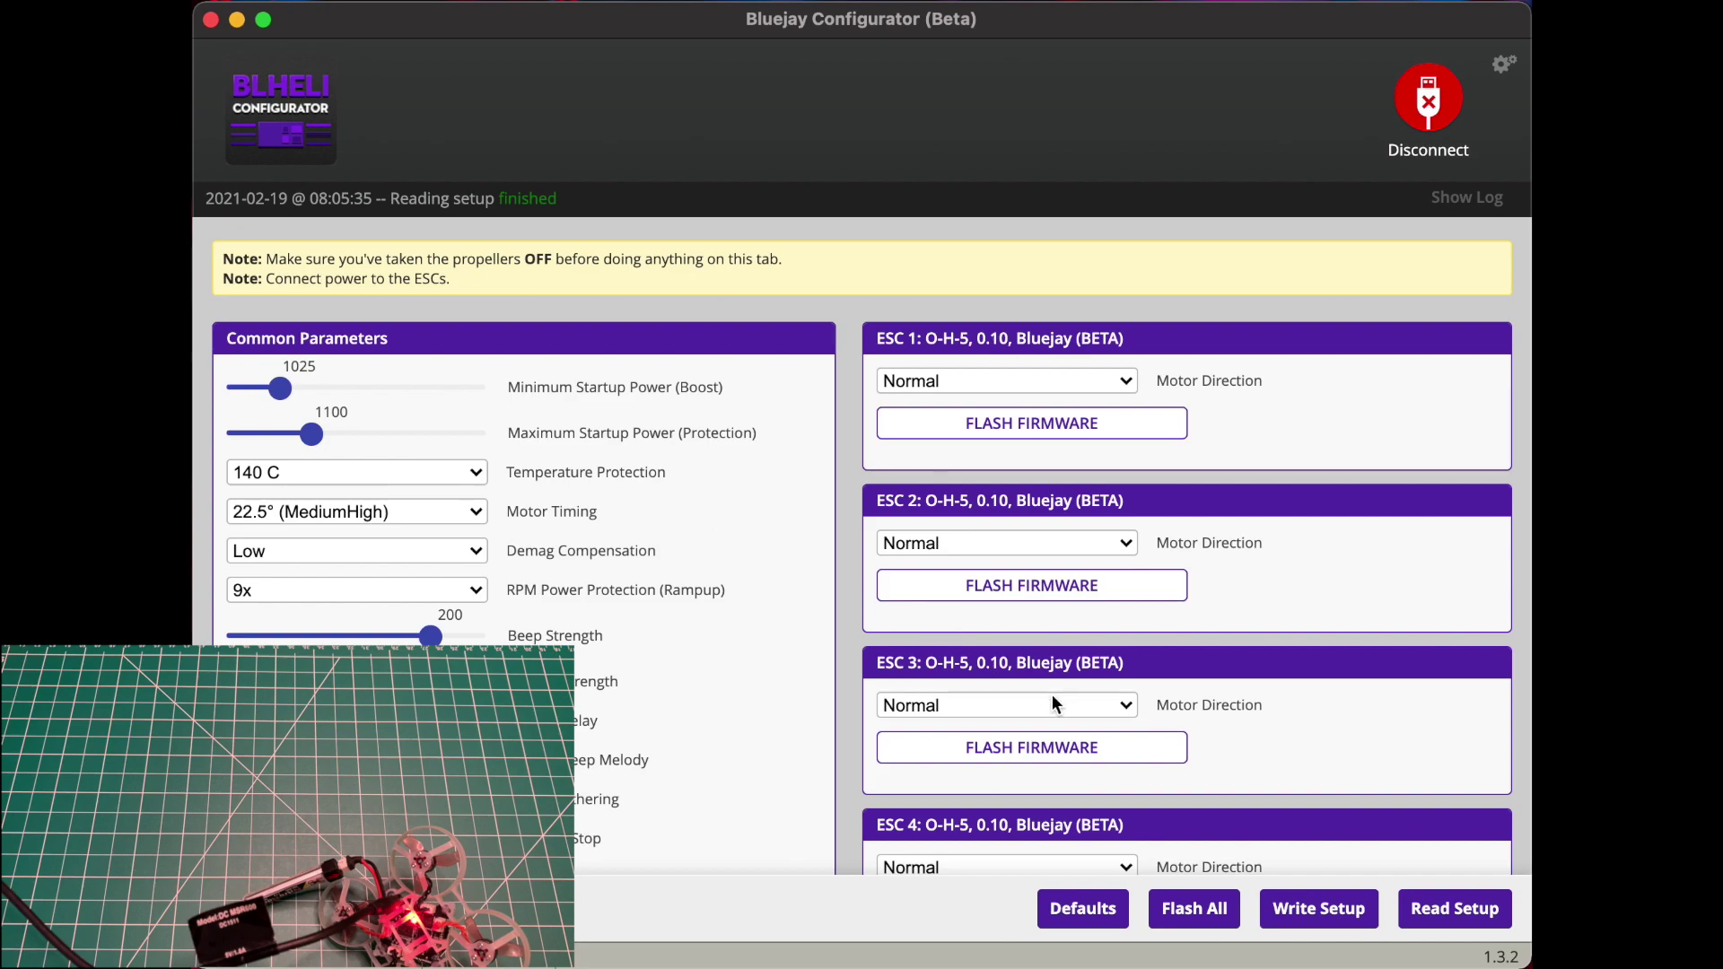
pyautogui.click(1321, 909)
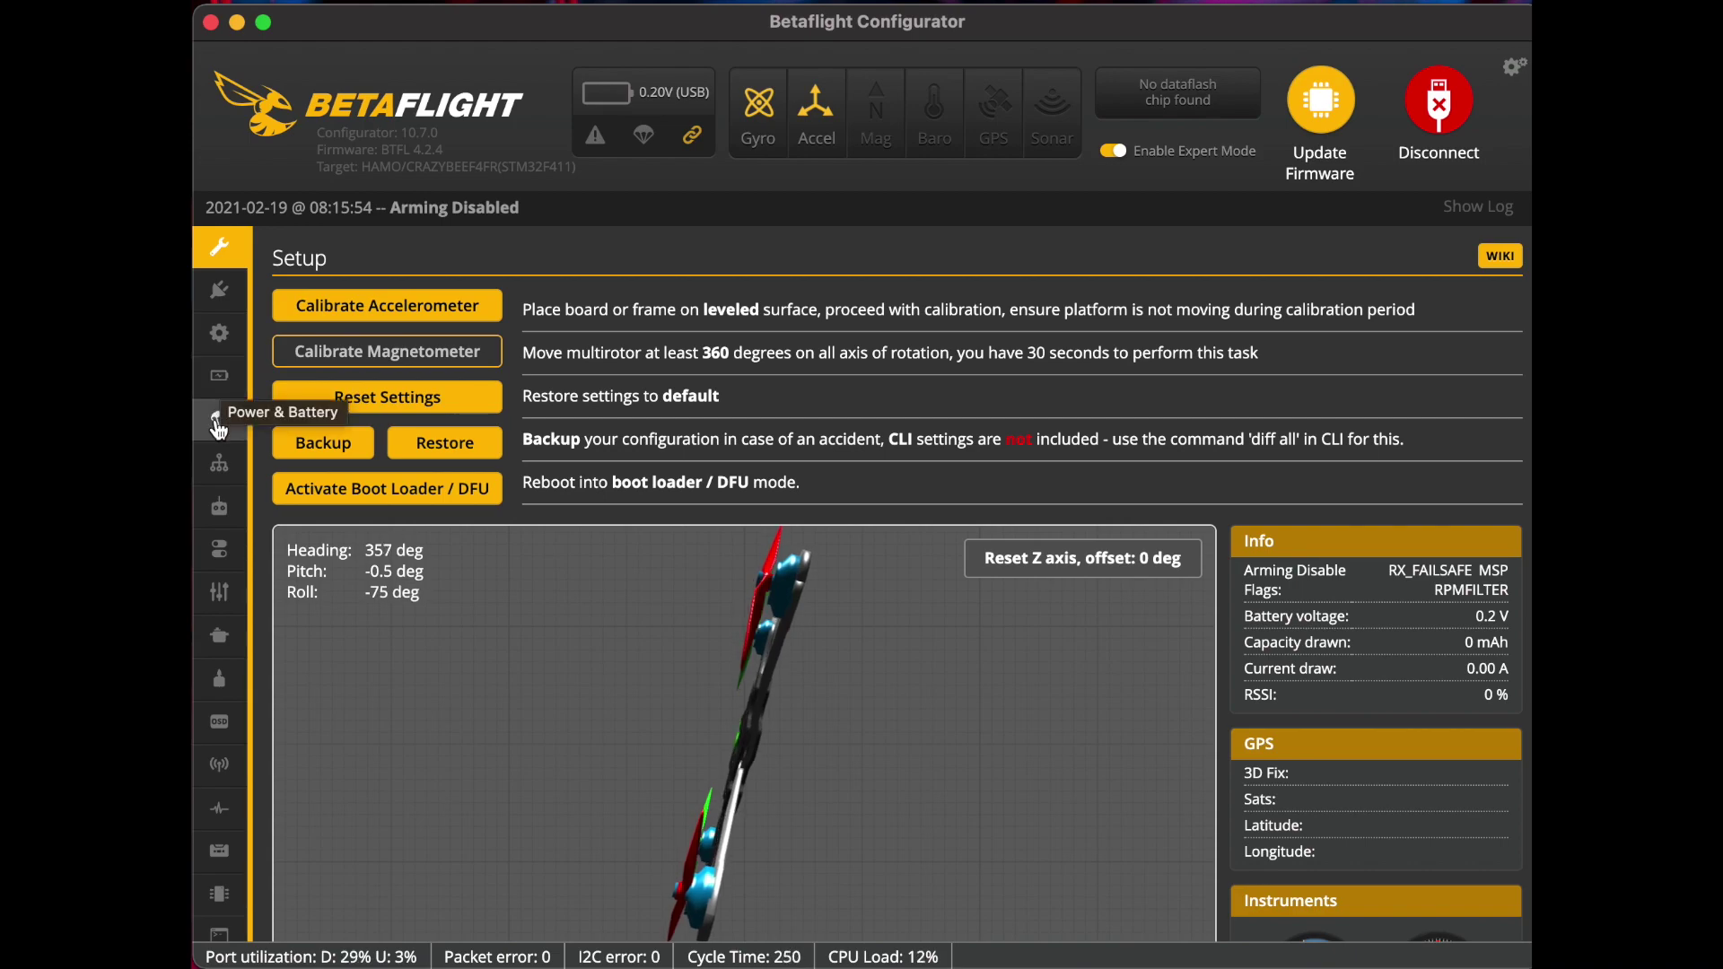
# Open the Configuration page and scroll to the ESC/Motor Features with Bidirectional DShot on DSHOT300
pyautogui.click(221, 336)
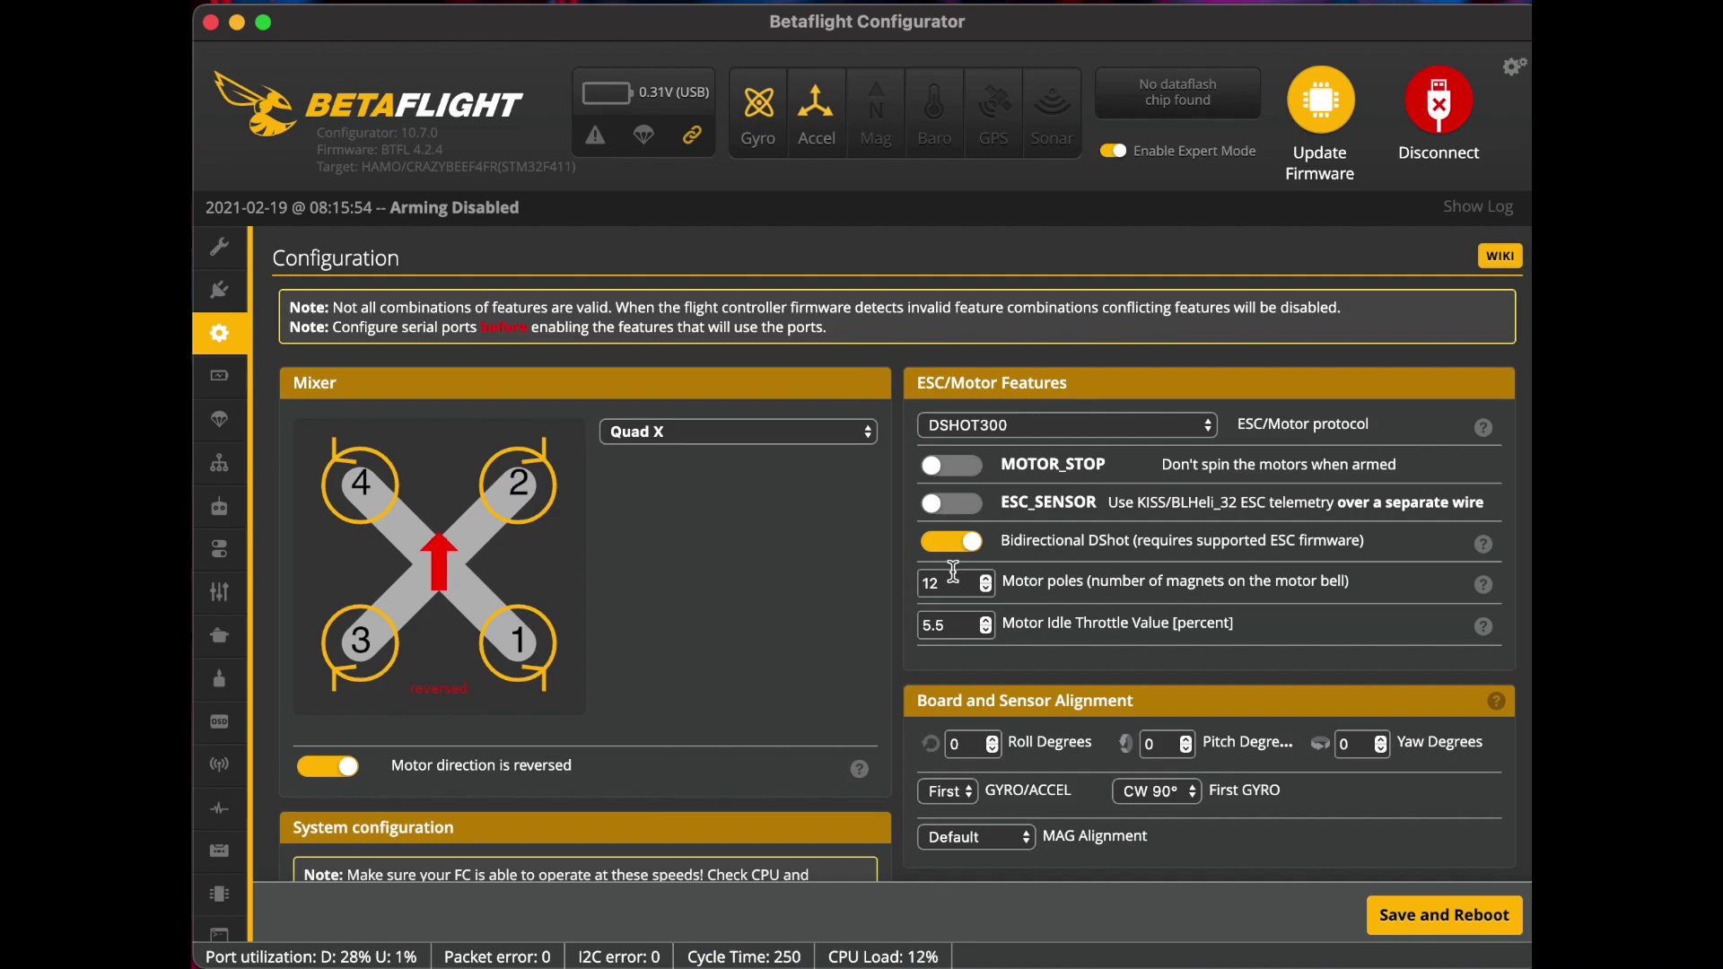
pyautogui.scroll(-3, 1017, 572)
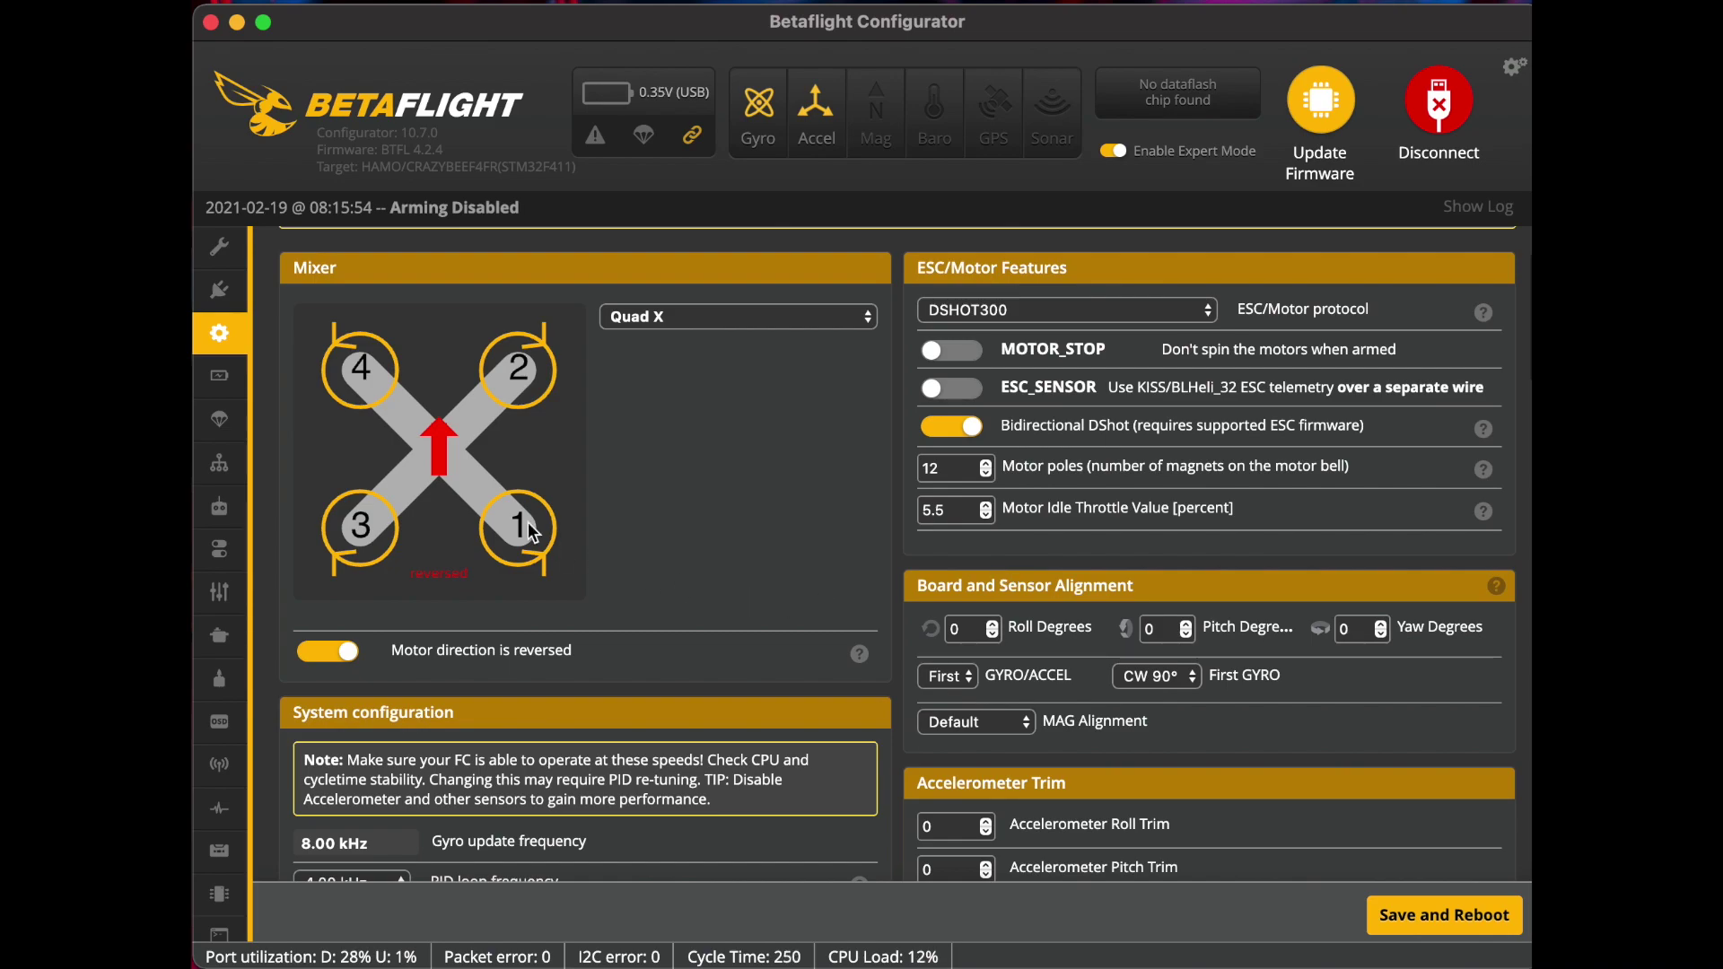
# Show PID Tuning's Filter Settings and scroll through the gyro and D-term lowpass filters
pyautogui.click(226, 466)
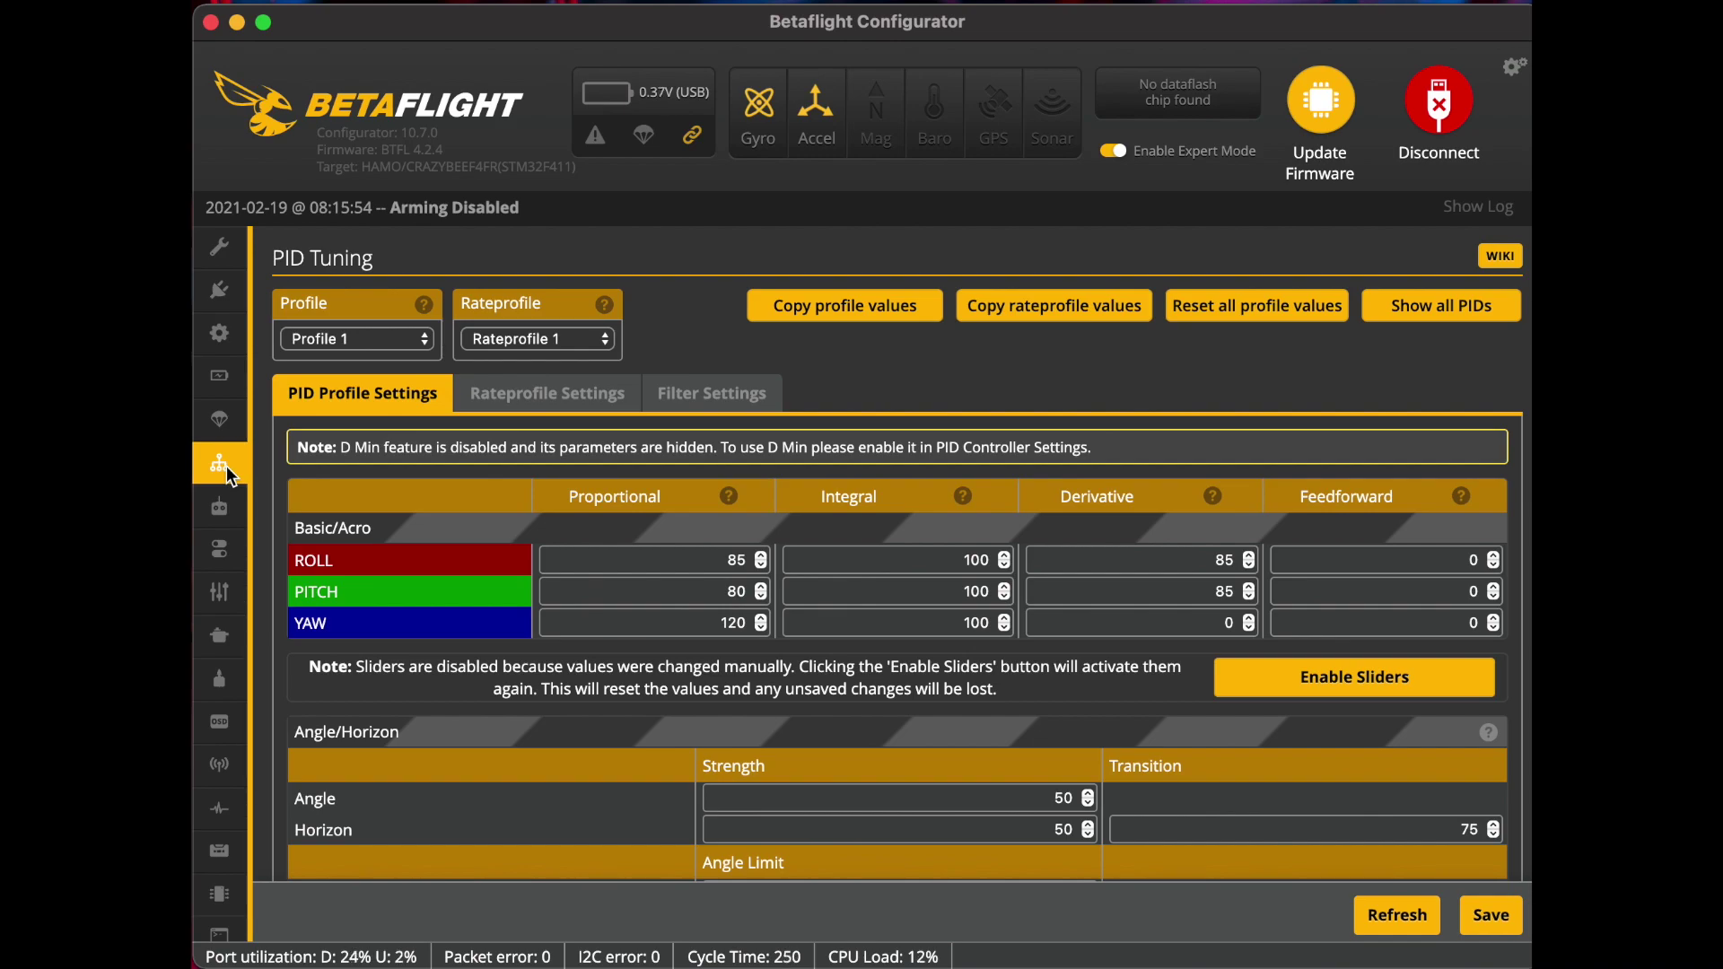
pyautogui.click(720, 400)
pyautogui.scroll(-5, 822, 482)
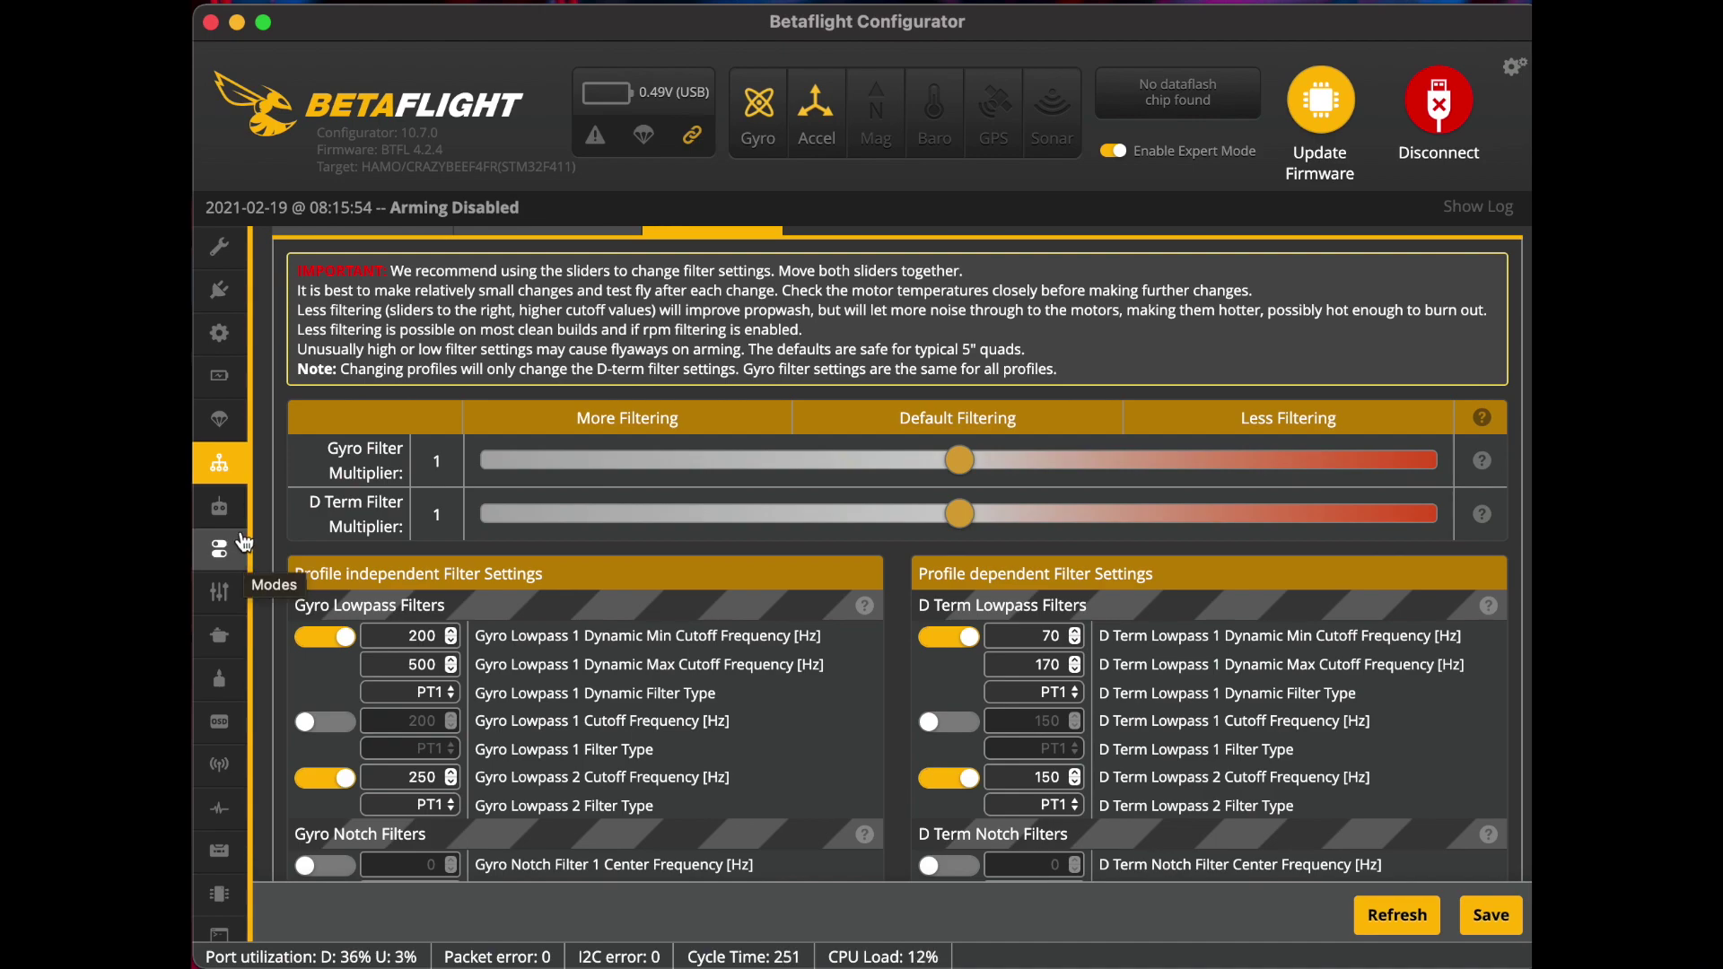
# Open the Motors page and scroll down to read the motor test notice
pyautogui.click(225, 679)
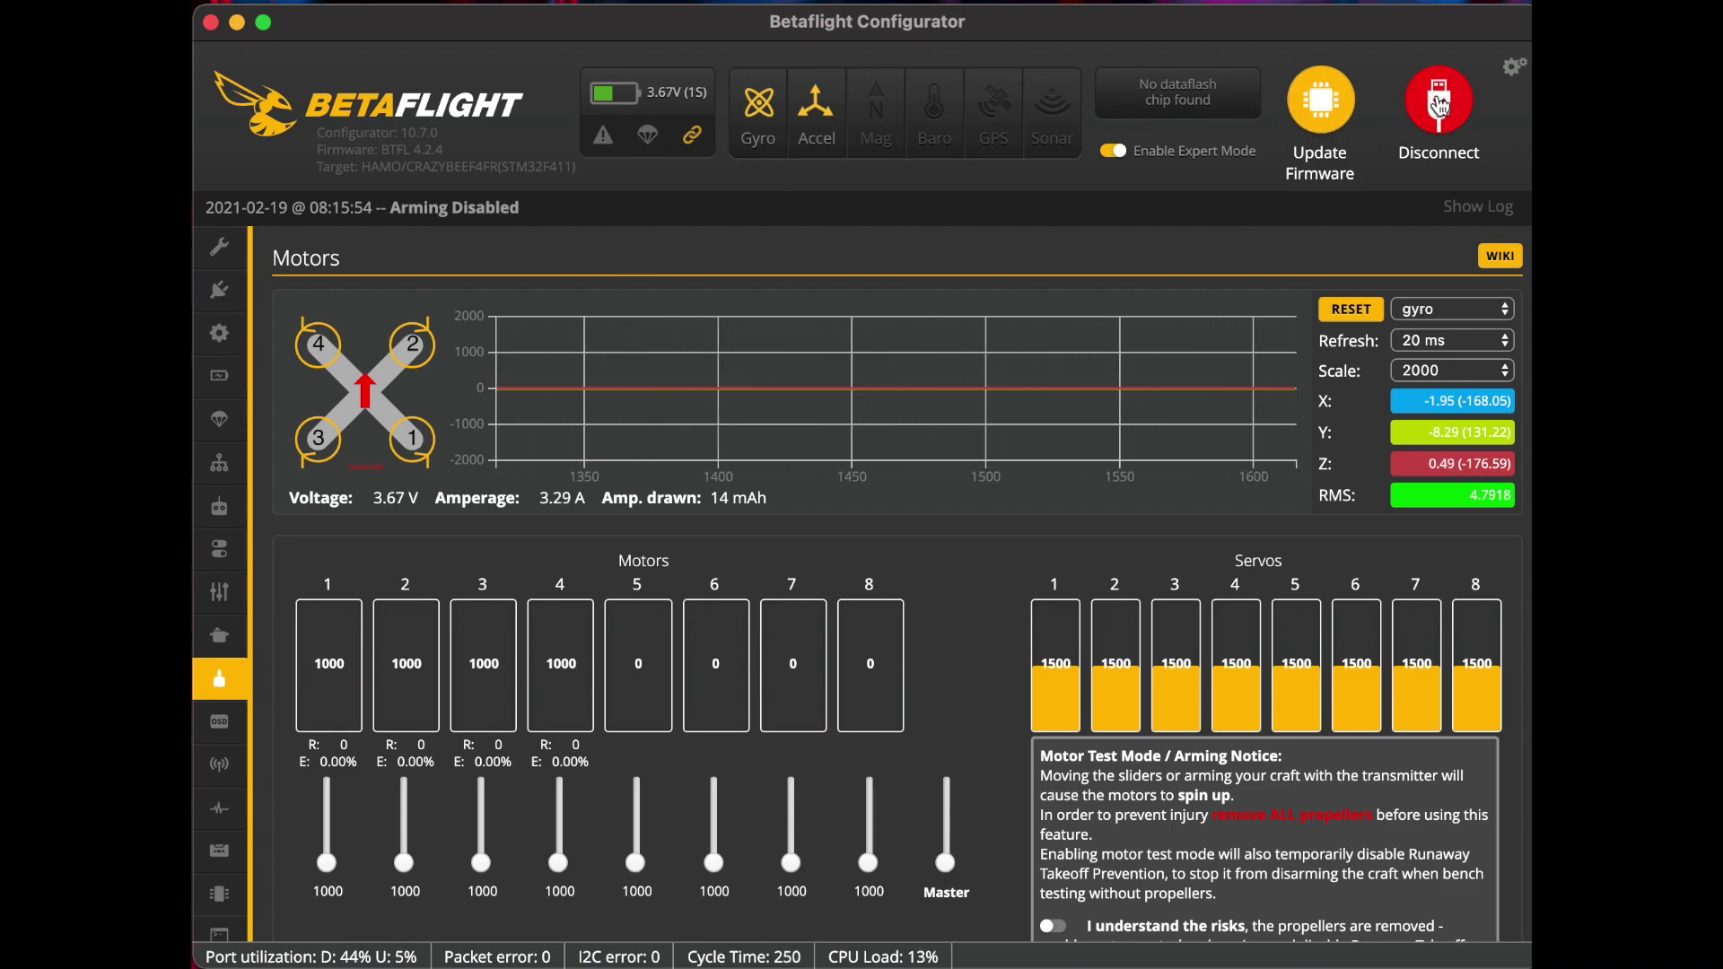
pyautogui.scroll(-1, 831, 419)
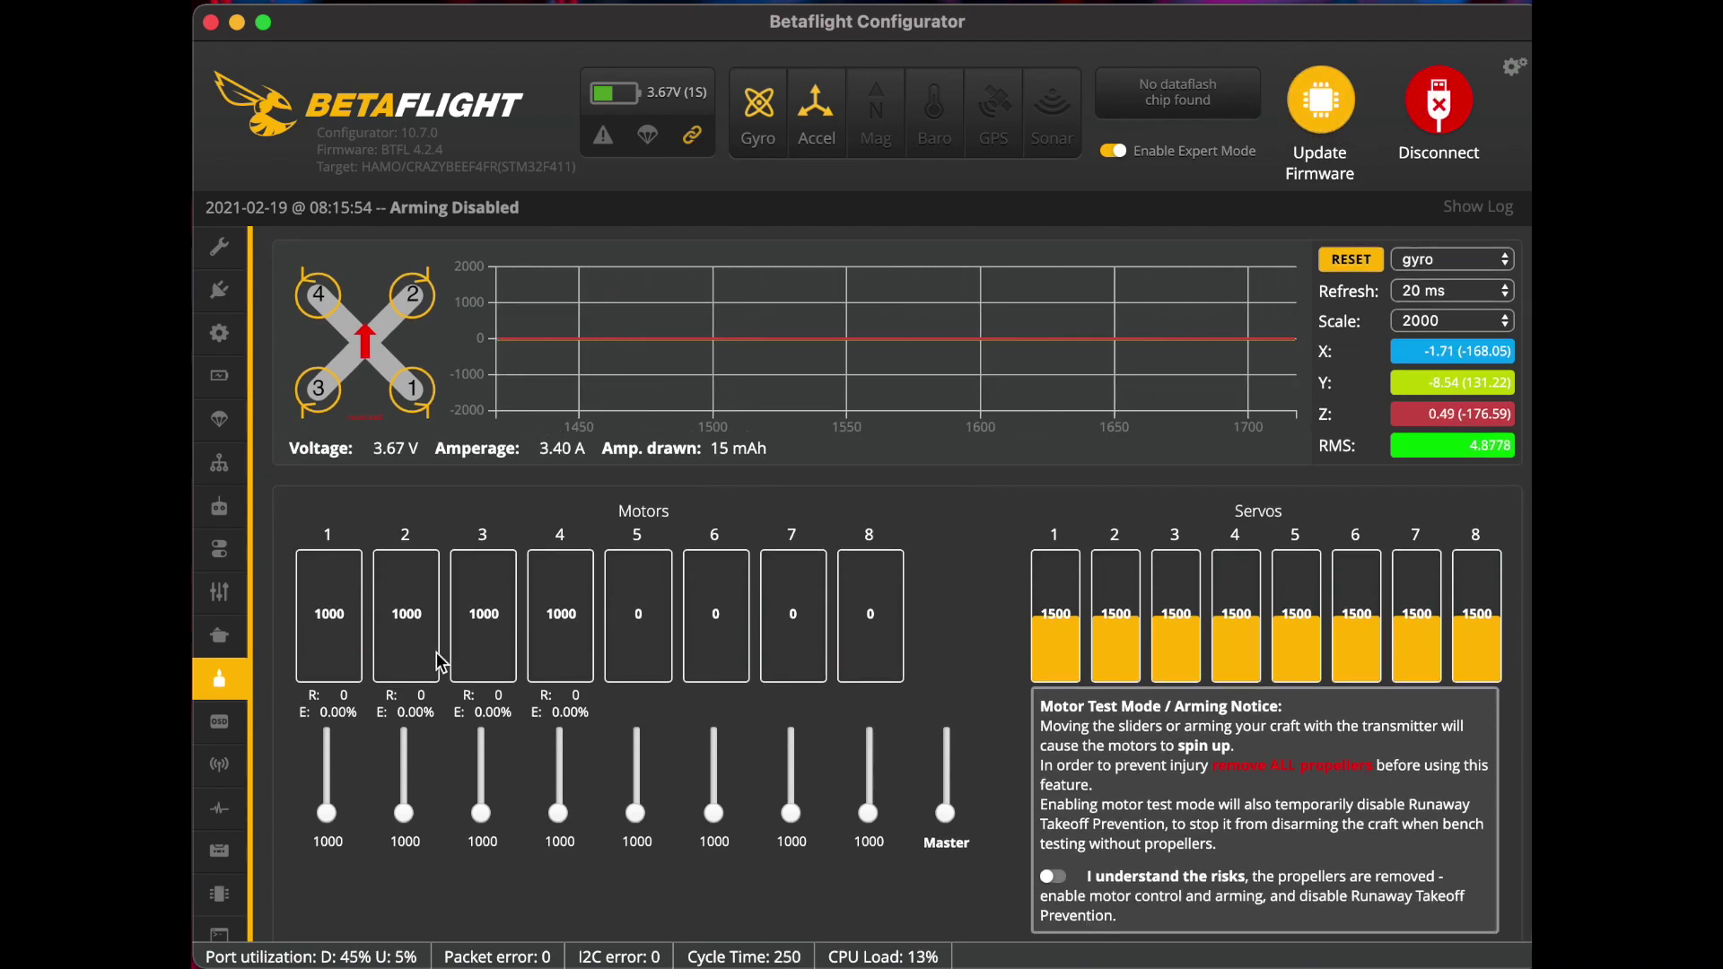
# Revisit the Setup and Configuration pages, then save the configuration and reboot the board
pyautogui.click(219, 246)
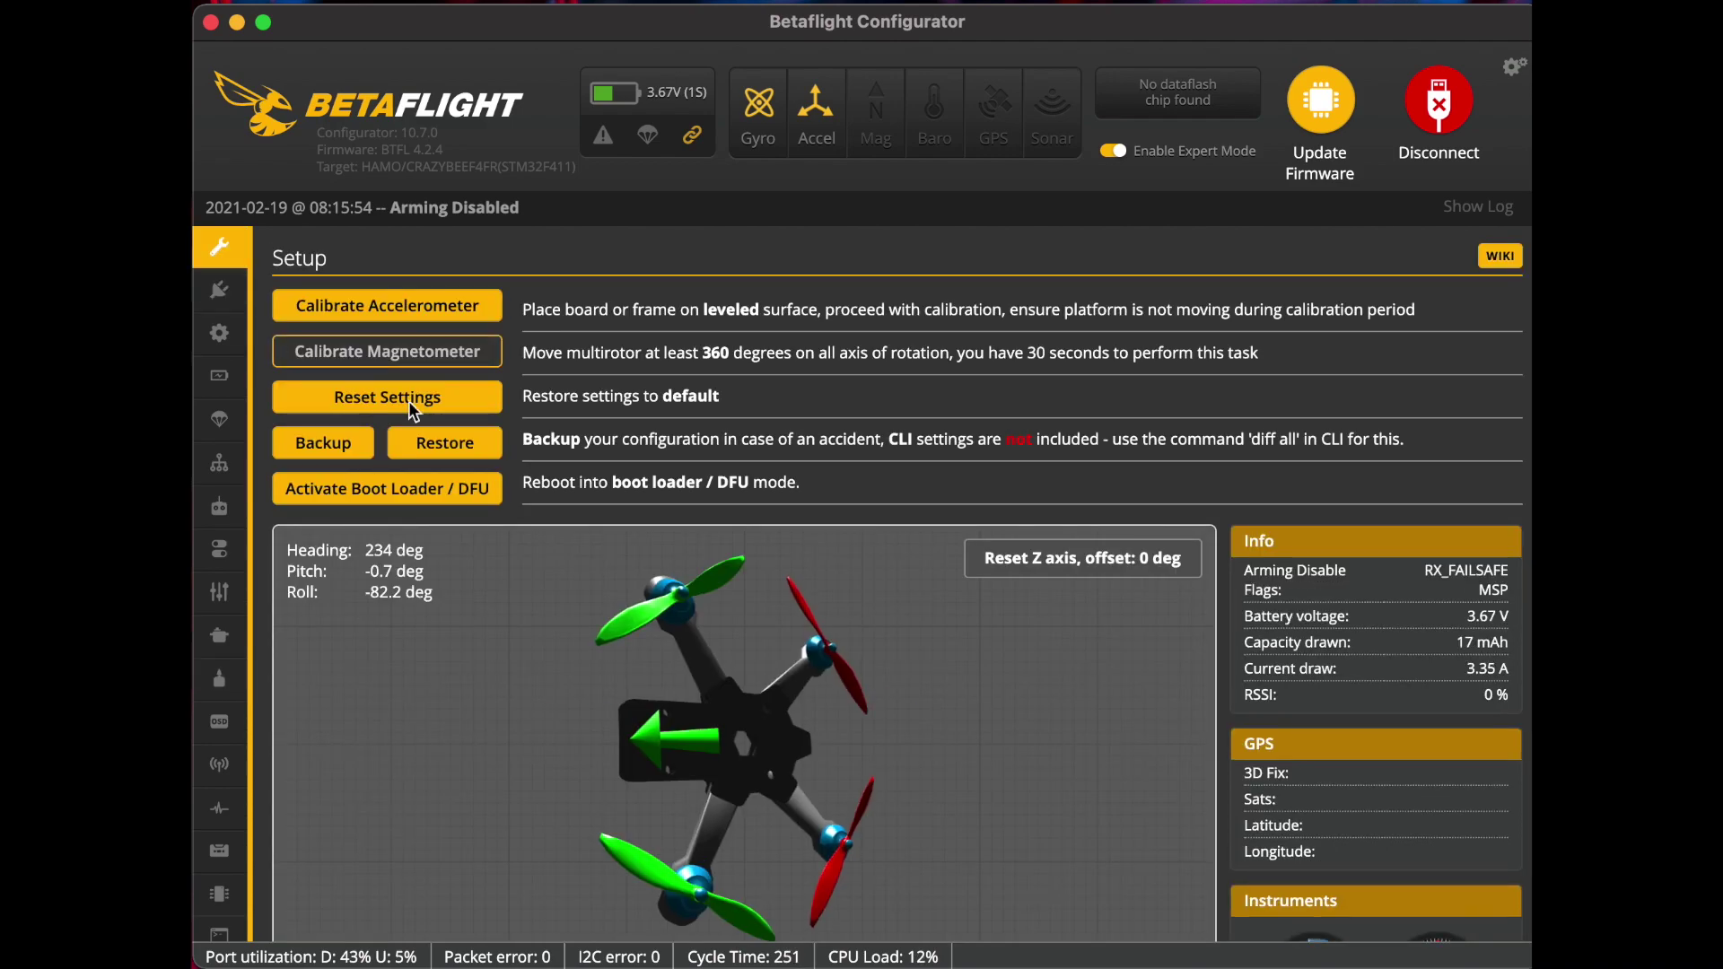
pyautogui.scroll(-2, 949, 676)
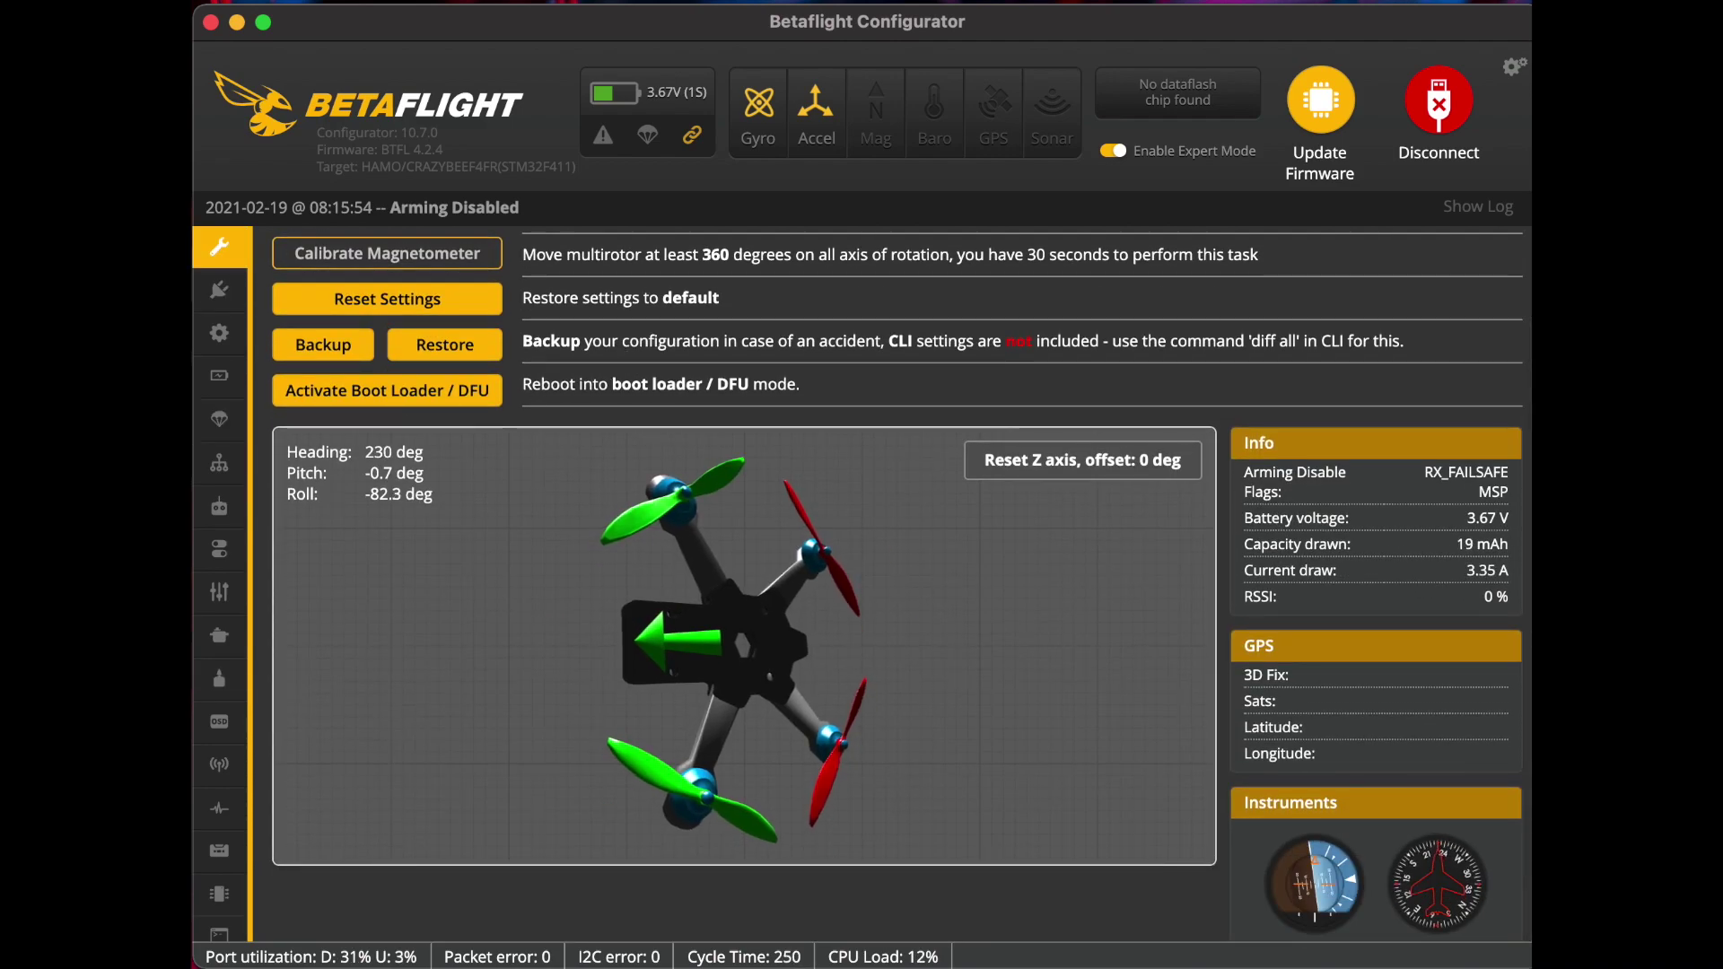
pyautogui.click(221, 337)
pyautogui.scroll(-5, 917, 594)
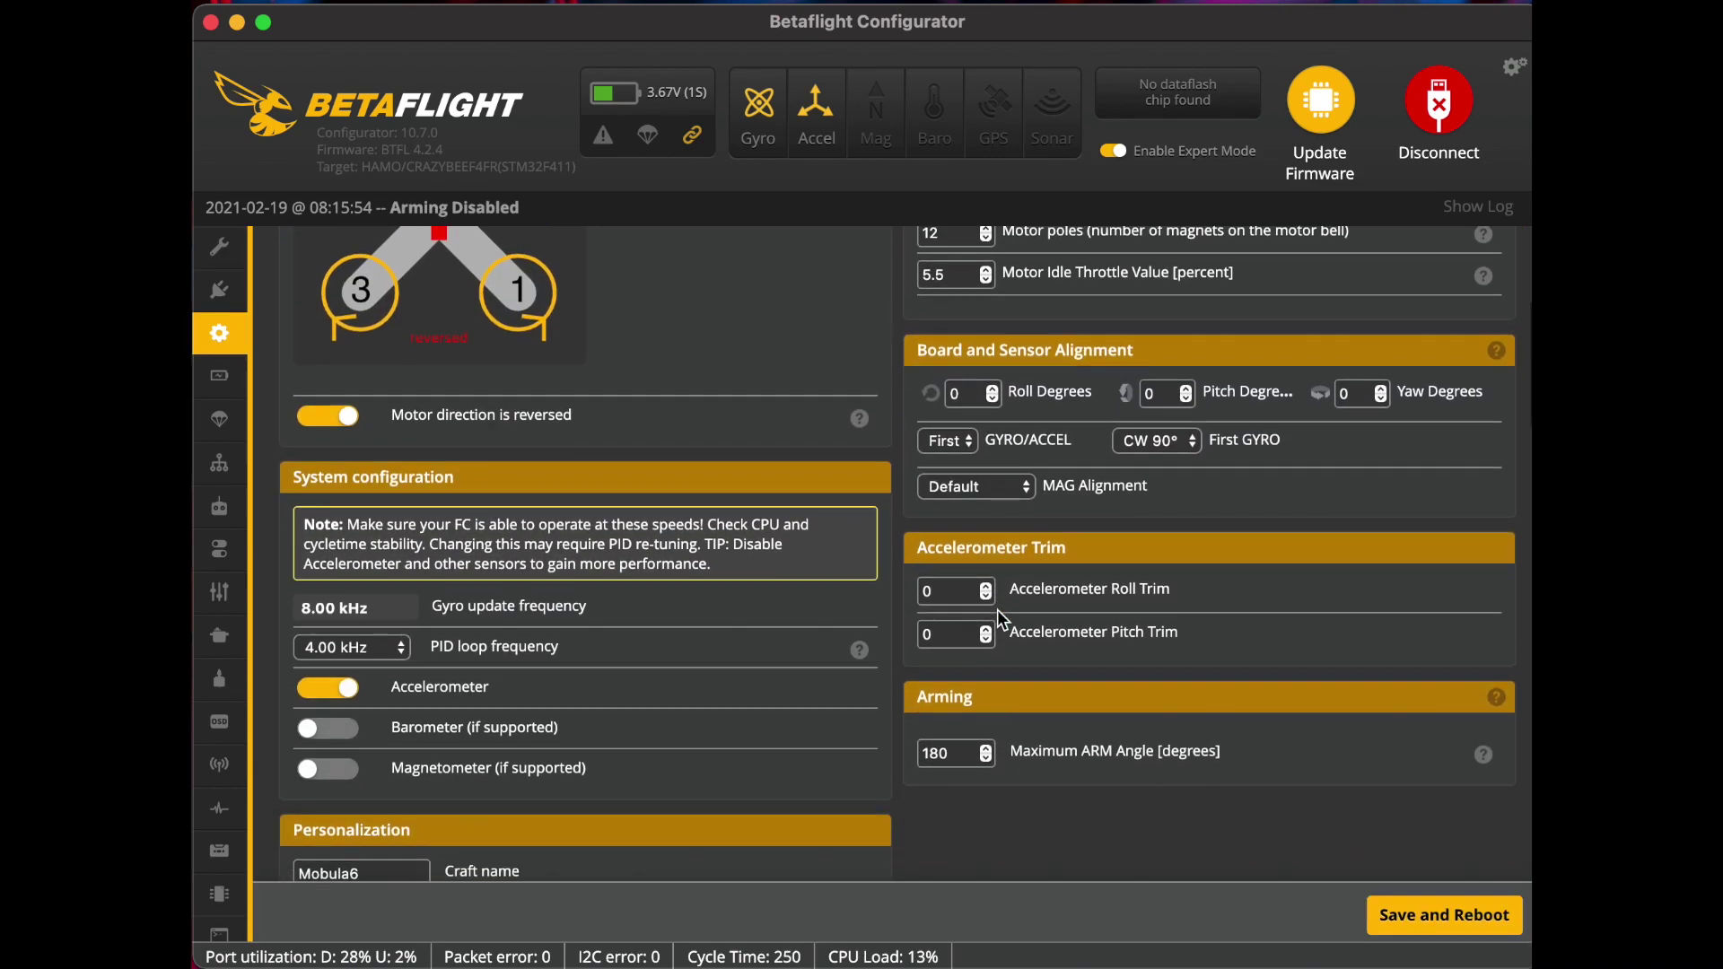
pyautogui.scroll(-10, 998, 610)
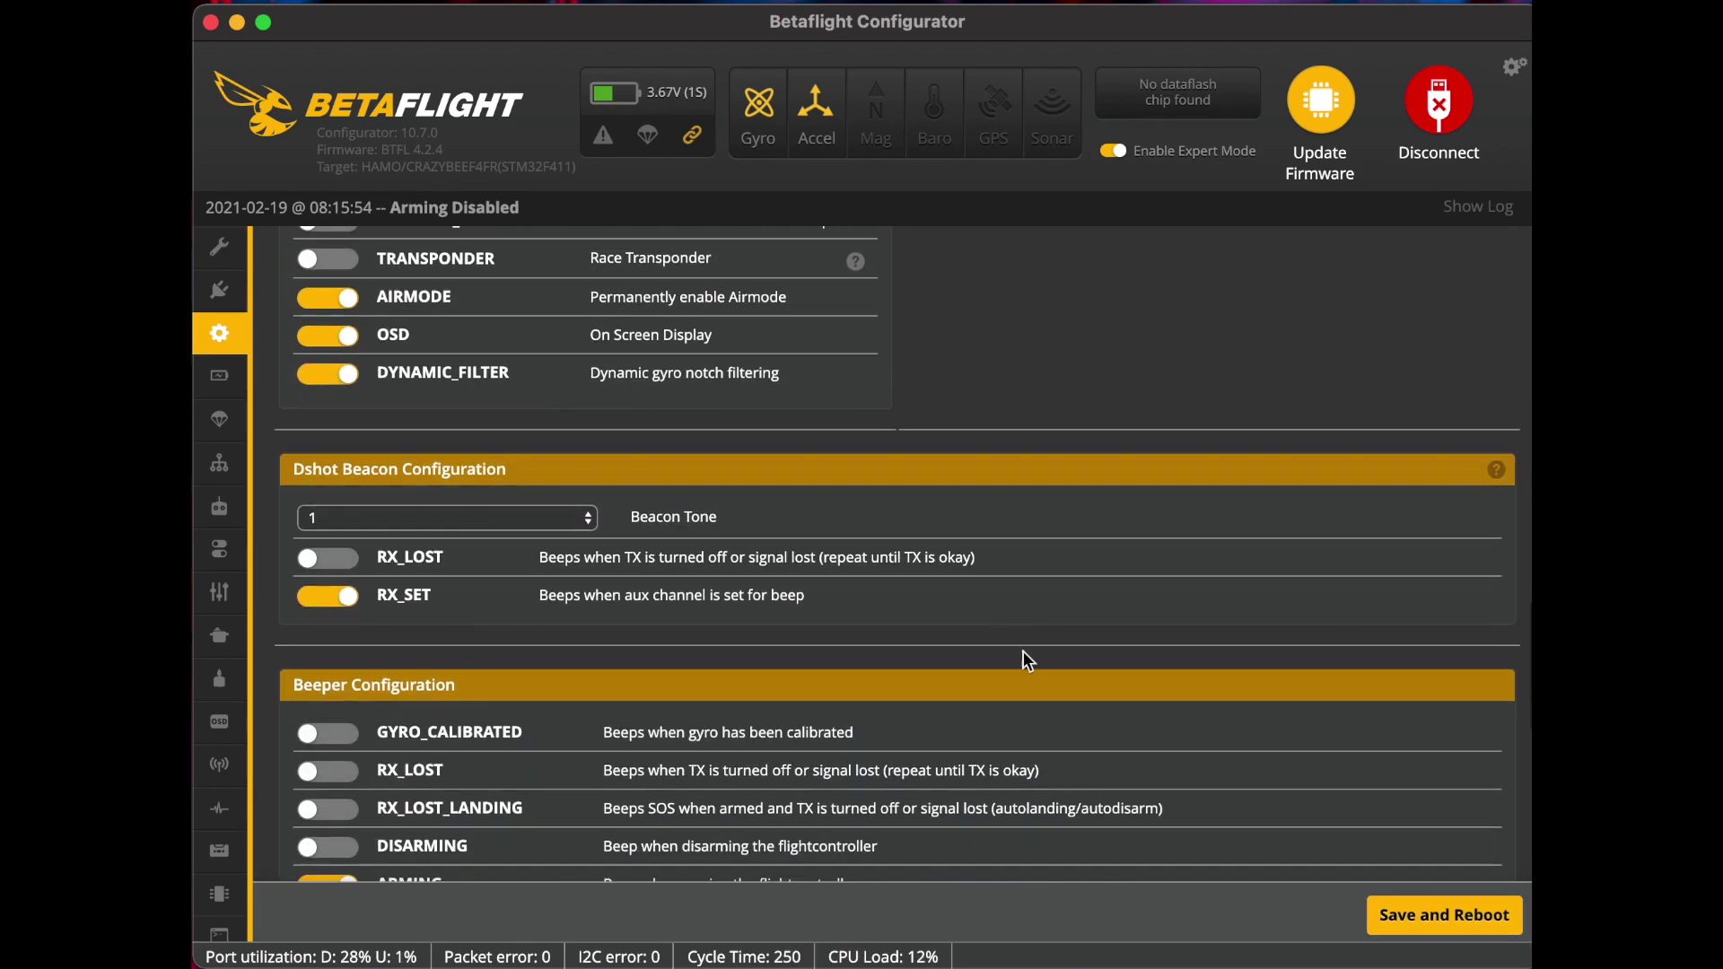
pyautogui.click(1421, 915)
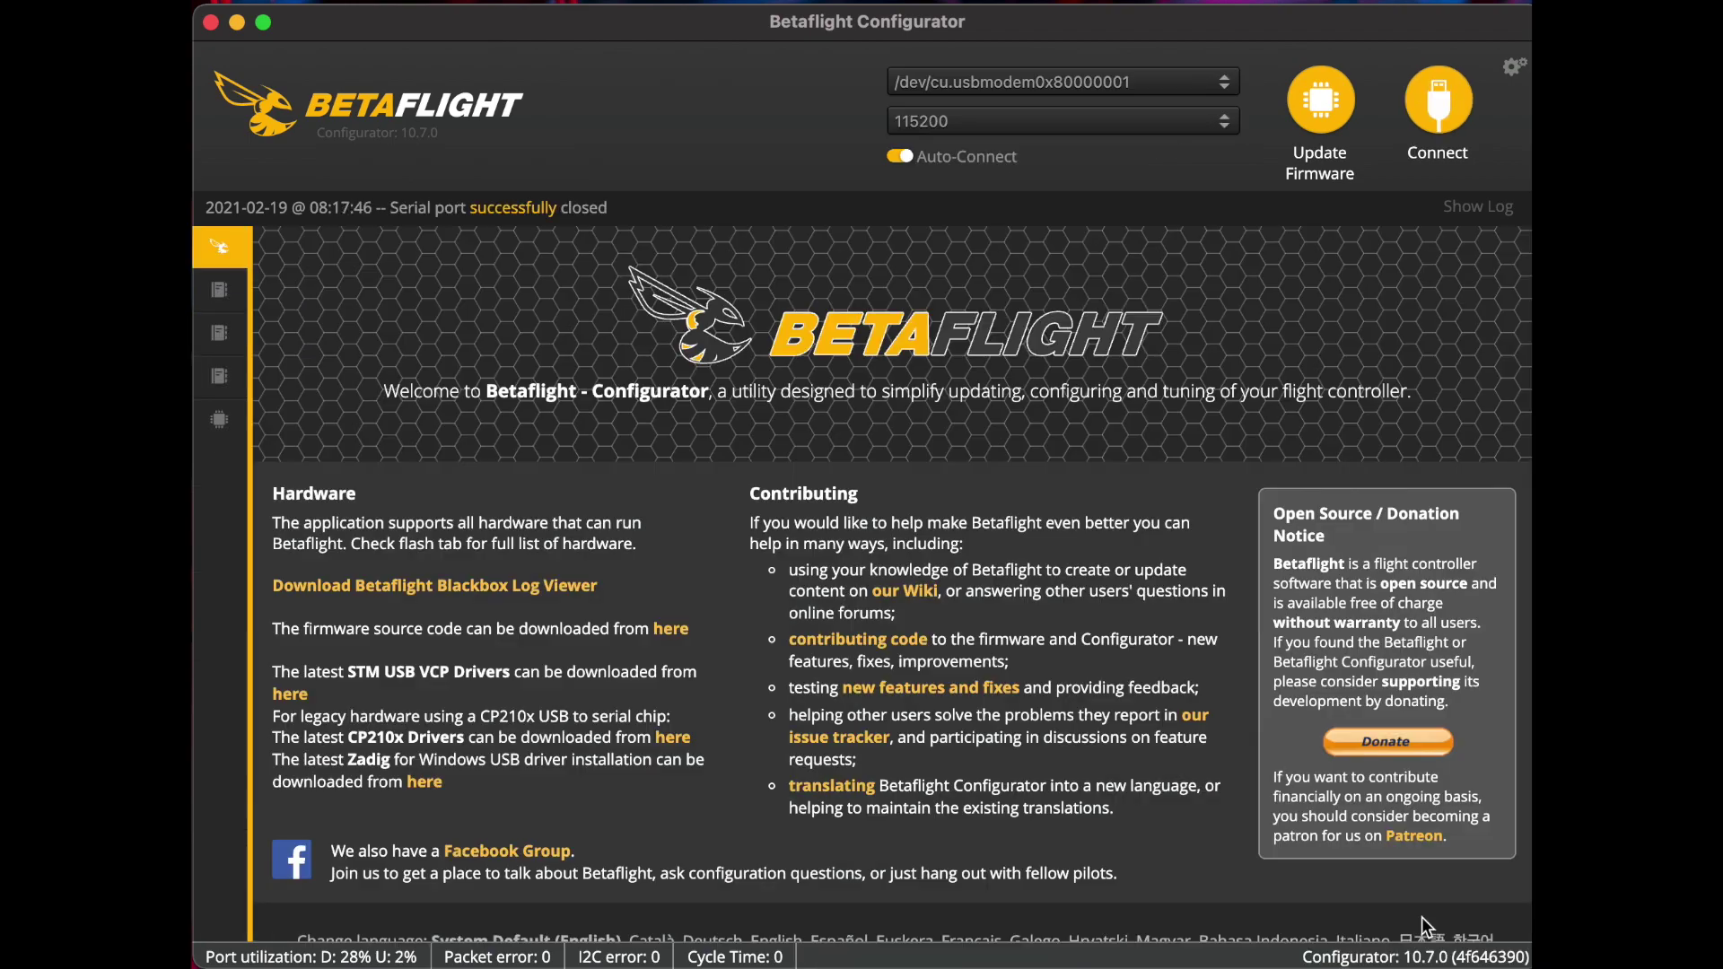